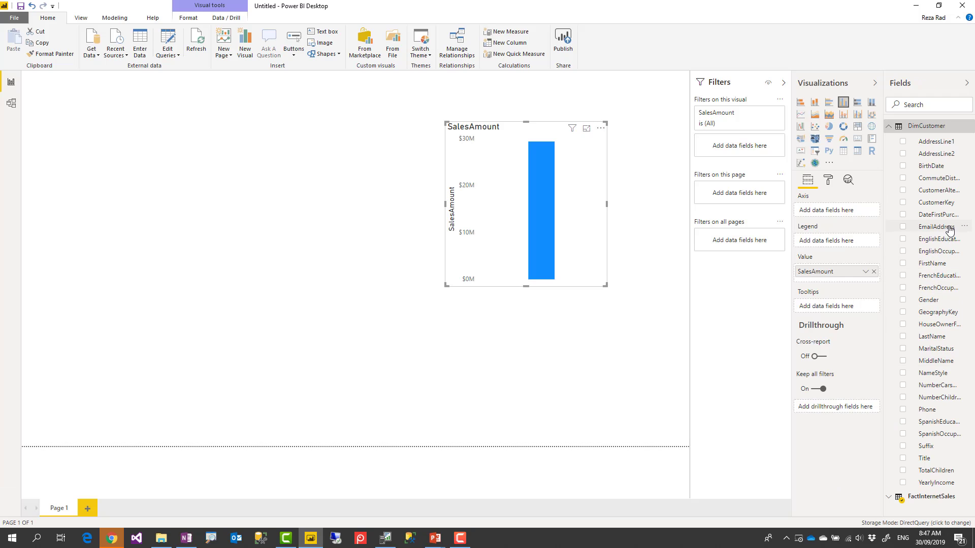
- Add EnglishEducation to the SalesAmount chart's axis and inspect the SQL query it sent in Profiler
drag(939, 239, 572, 223)
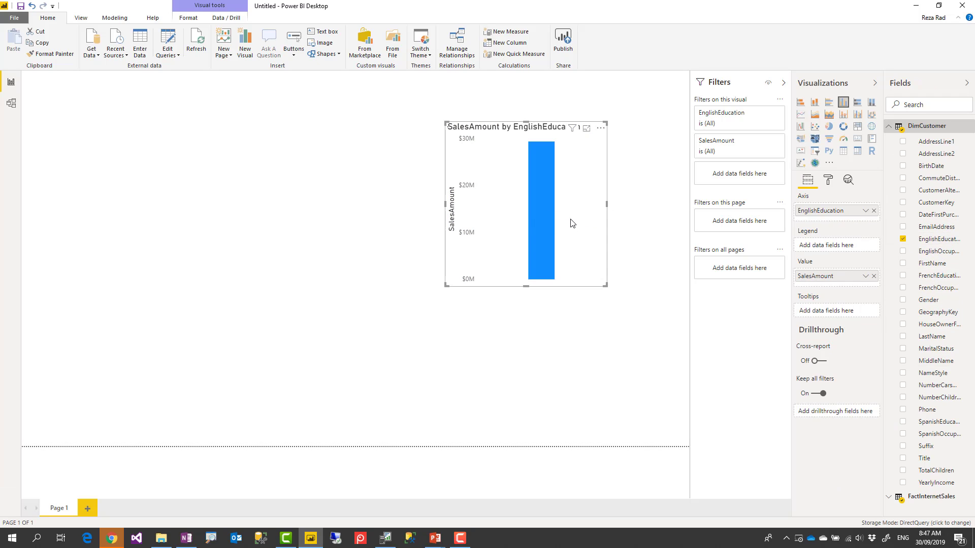
click(384, 541)
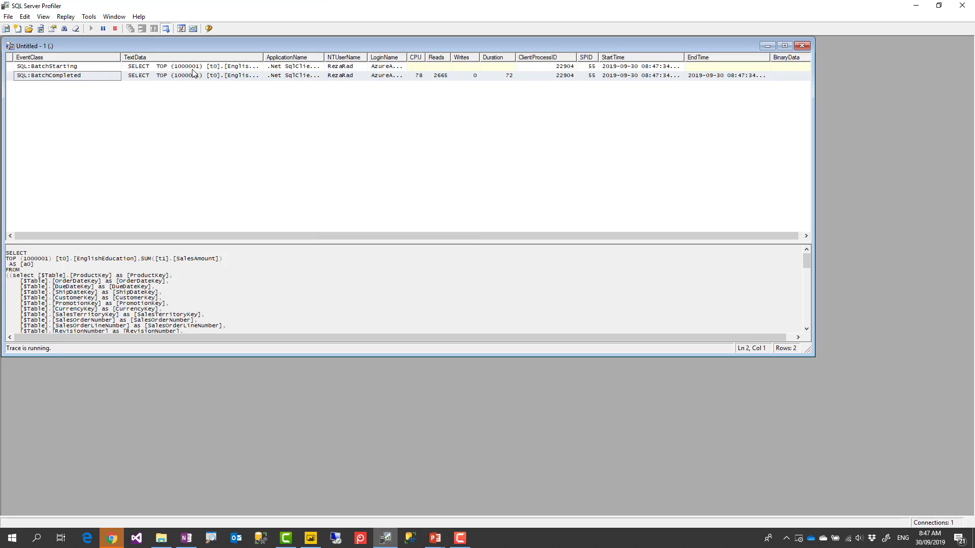
click(192, 69)
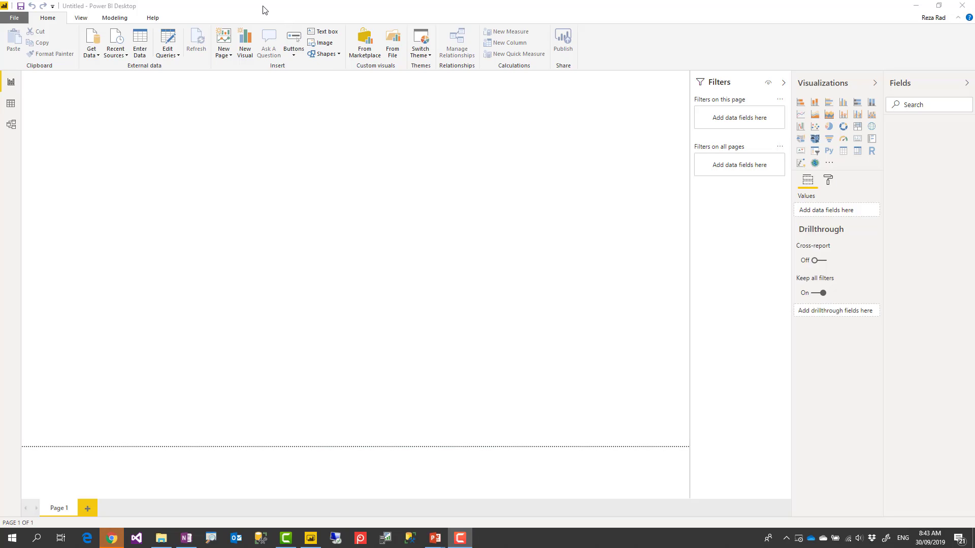
- Use ZoomIt to magnify the top-left area and outline the three view icons in red
click(264, 10)
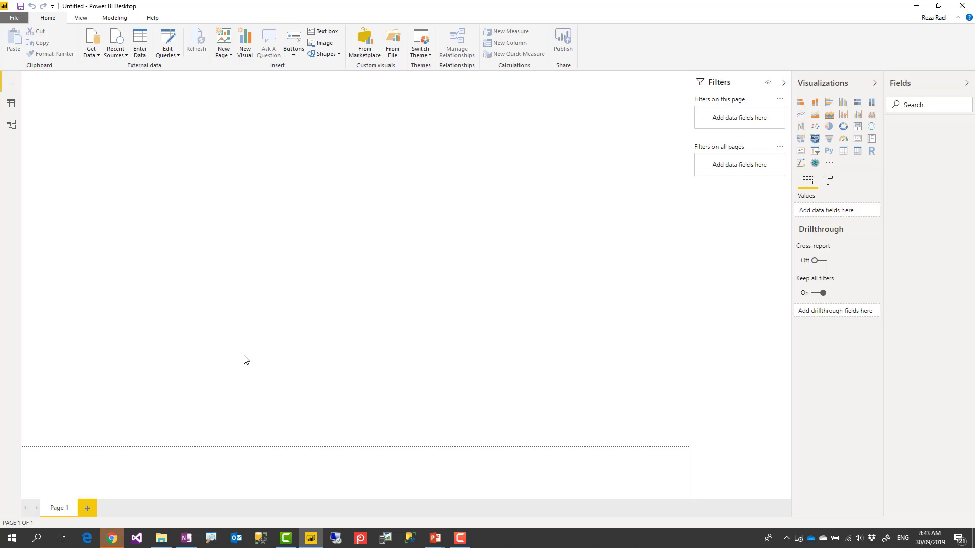
click(213, 541)
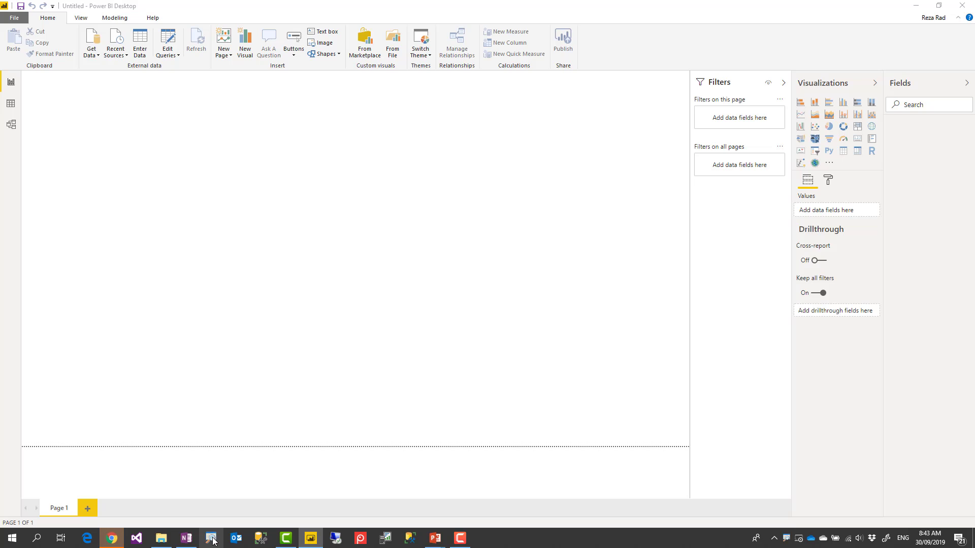
click(516, 367)
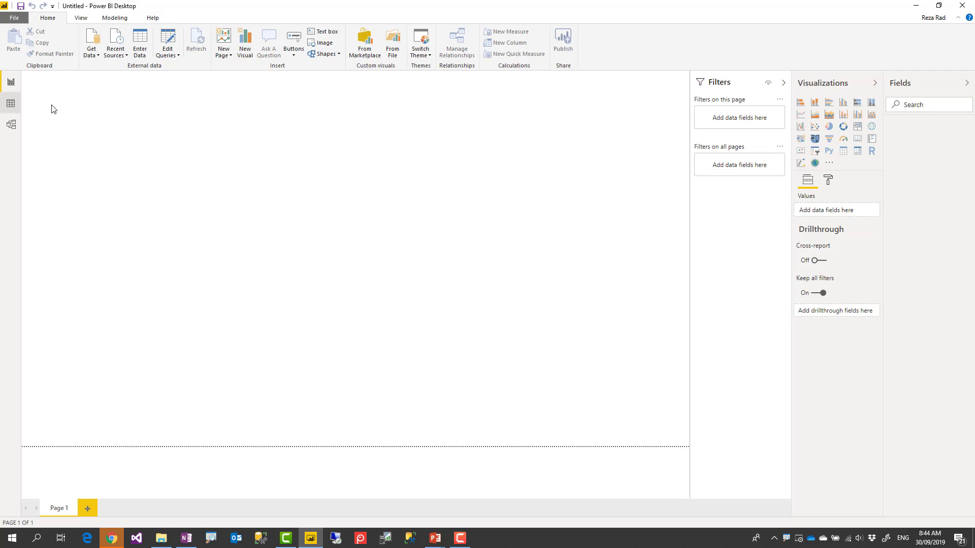
key(ctrl+1)
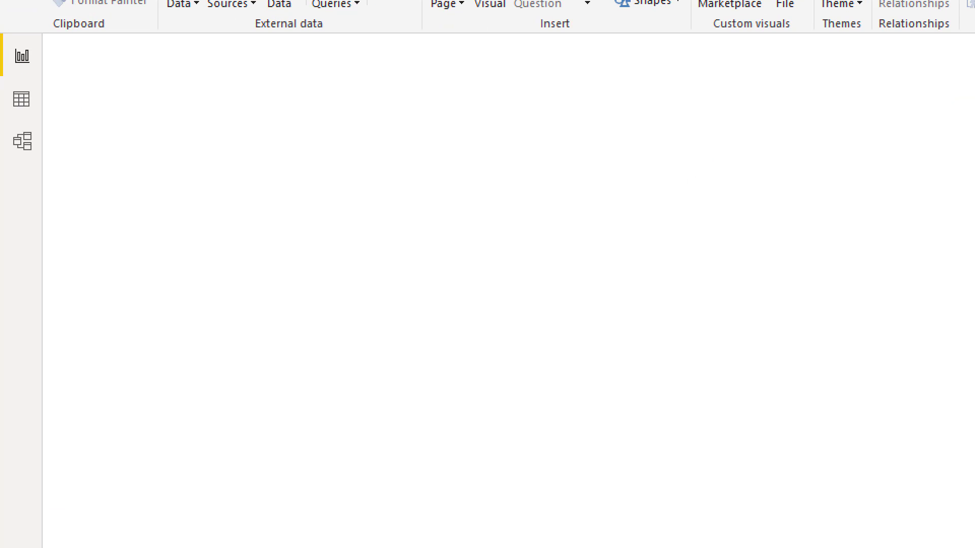
drag(2, 32, 64, 208)
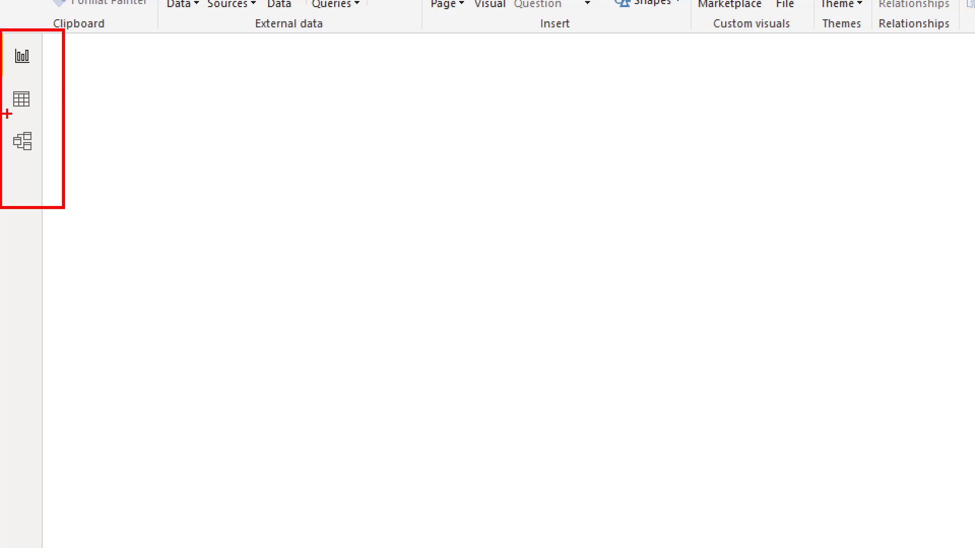
key(Escape)
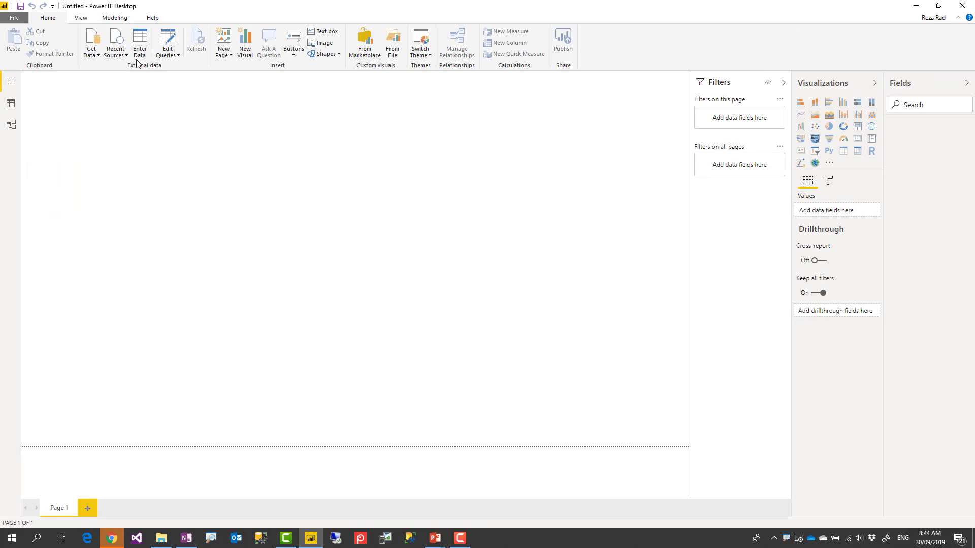
- Connect to the local SQL Server data source using DirectQuery connectivity mode
click(98, 55)
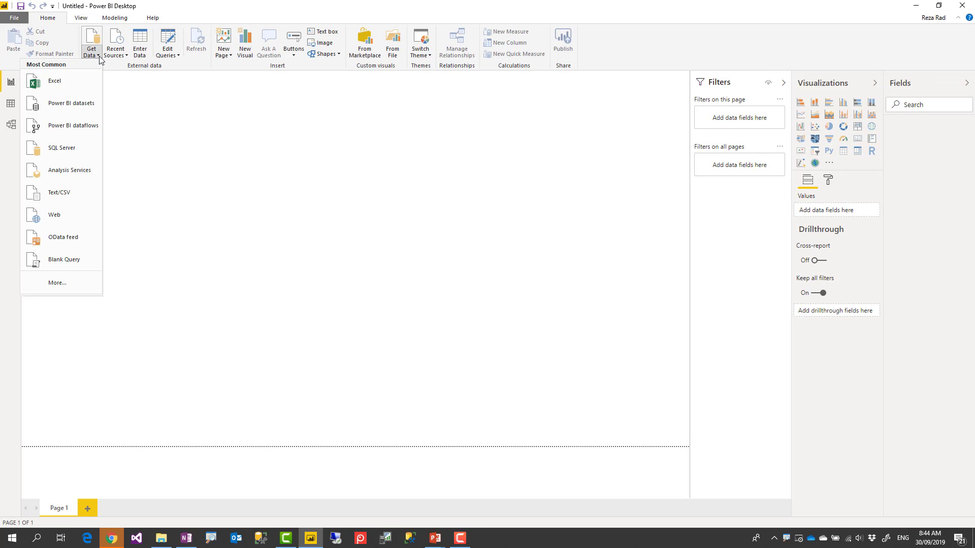
click(95, 149)
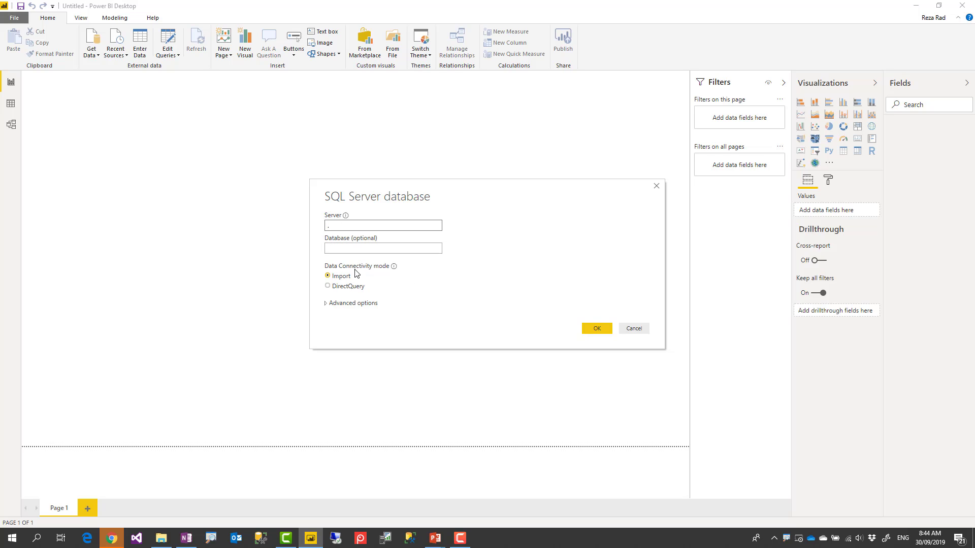
click(354, 286)
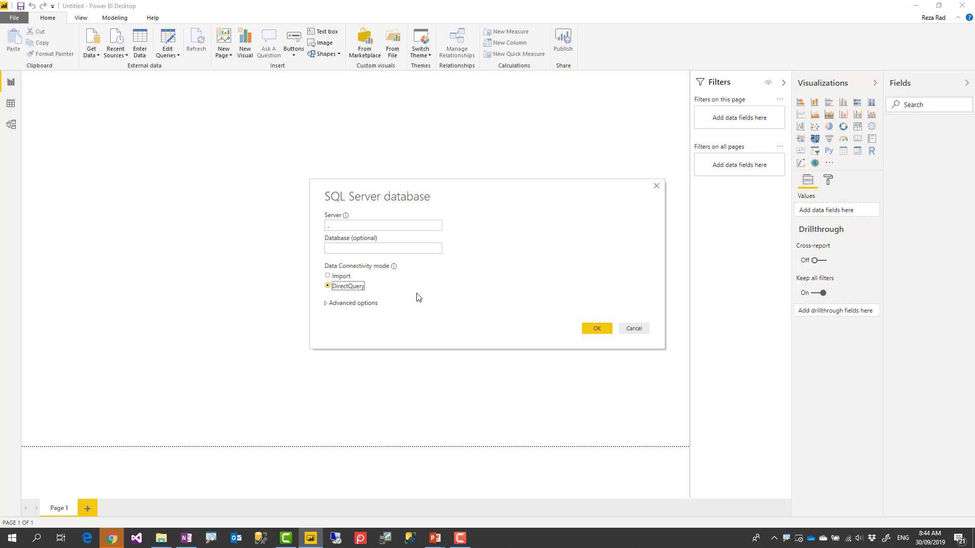
click(597, 329)
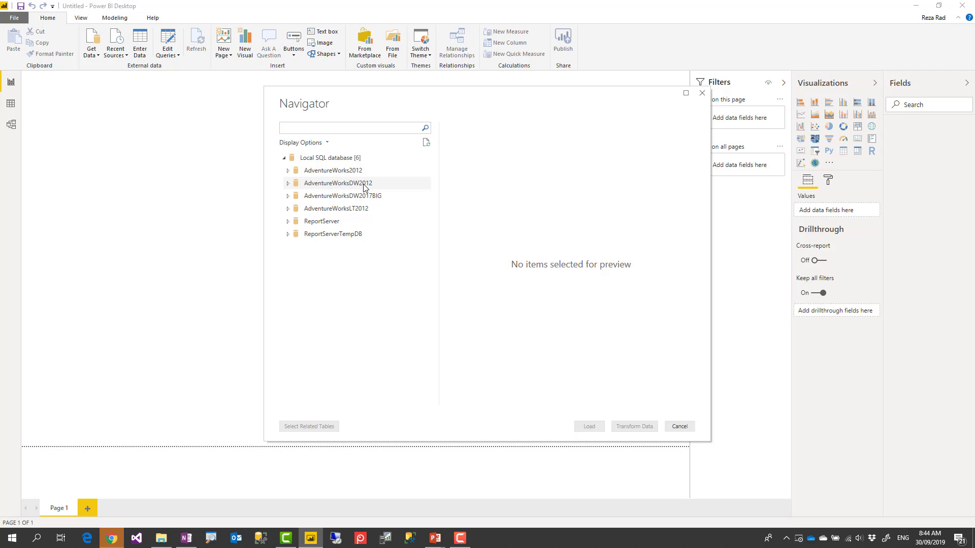
- Load the DimCustomer and FactInternetSales tables from AdventureWorksDW2012
click(288, 185)
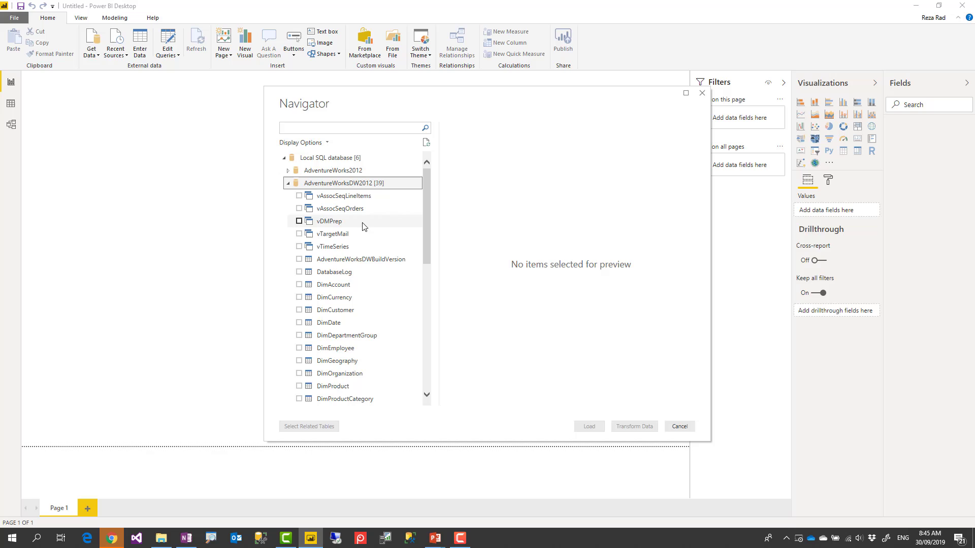
scroll(363, 244, down, 1)
scroll(350, 285, down, 1)
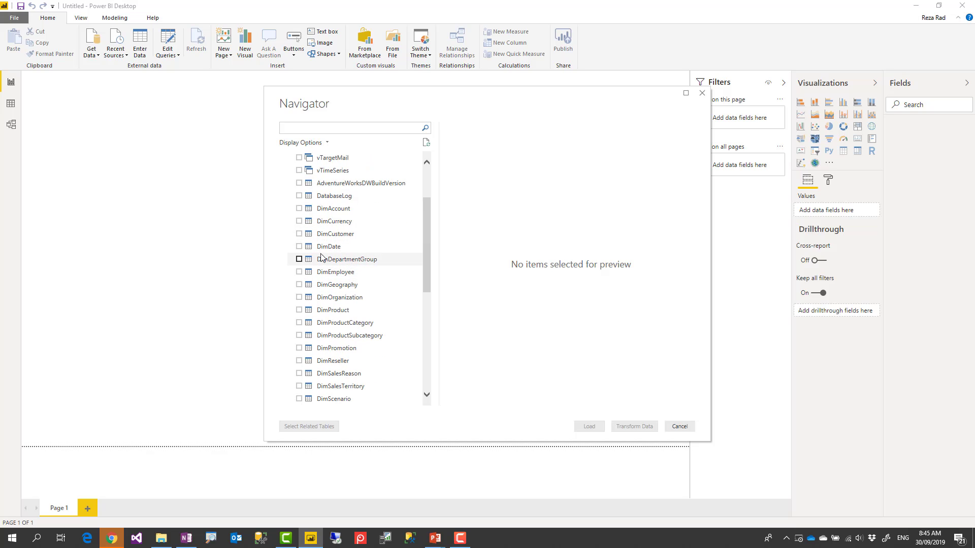
click(299, 234)
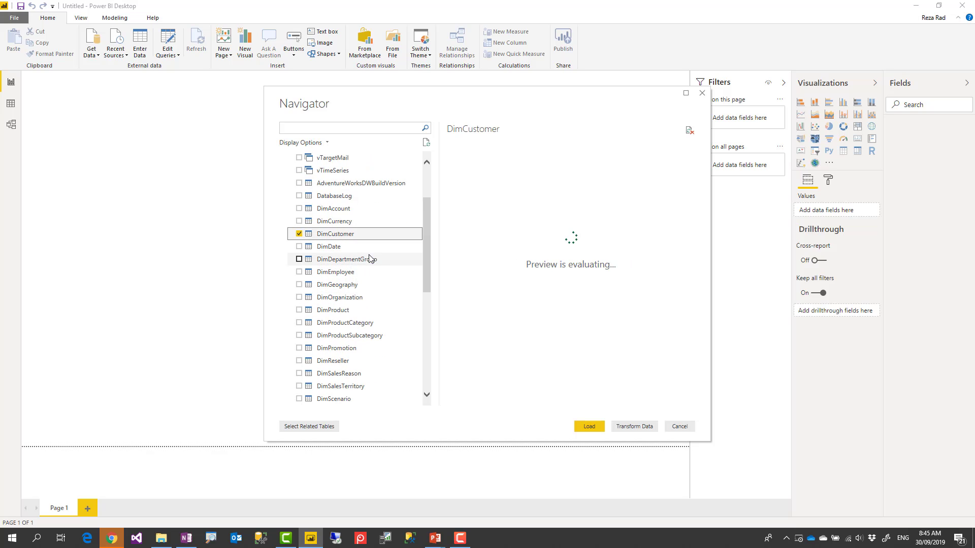
scroll(339, 241, down, 1)
scroll(299, 360, down, 1)
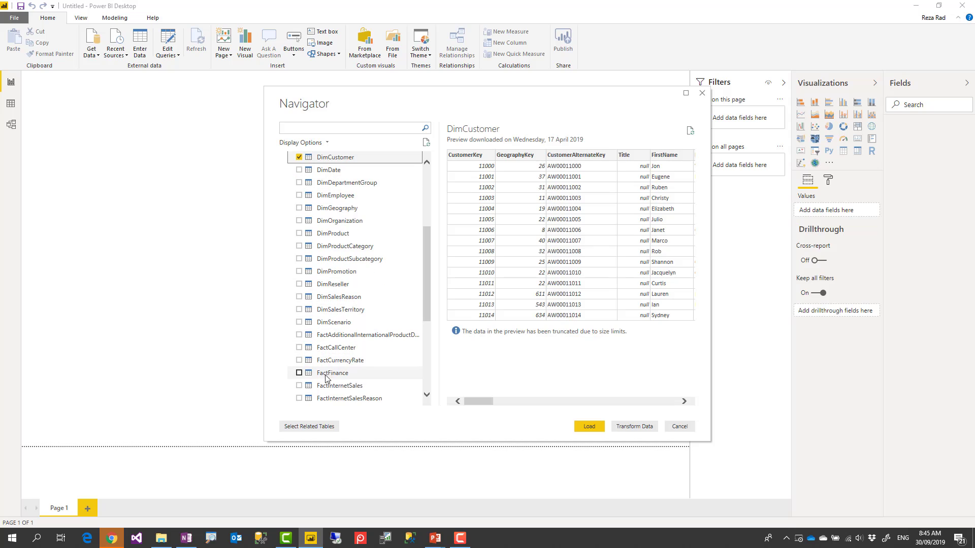
click(299, 386)
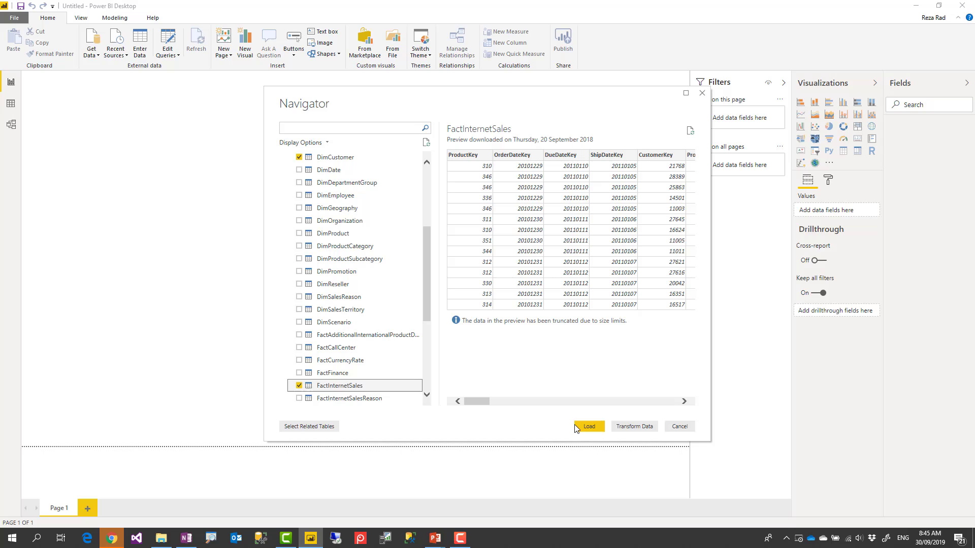
click(586, 430)
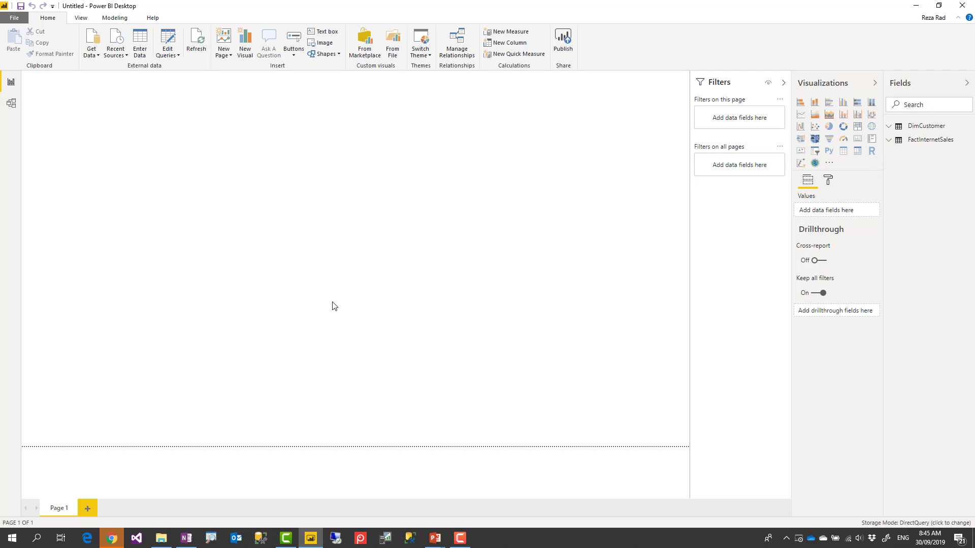
click(889, 130)
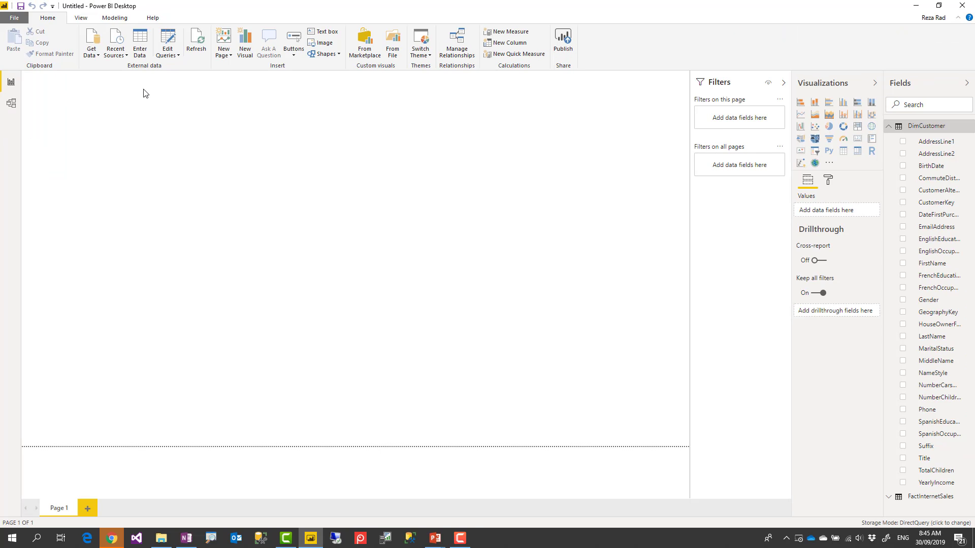
click(13, 107)
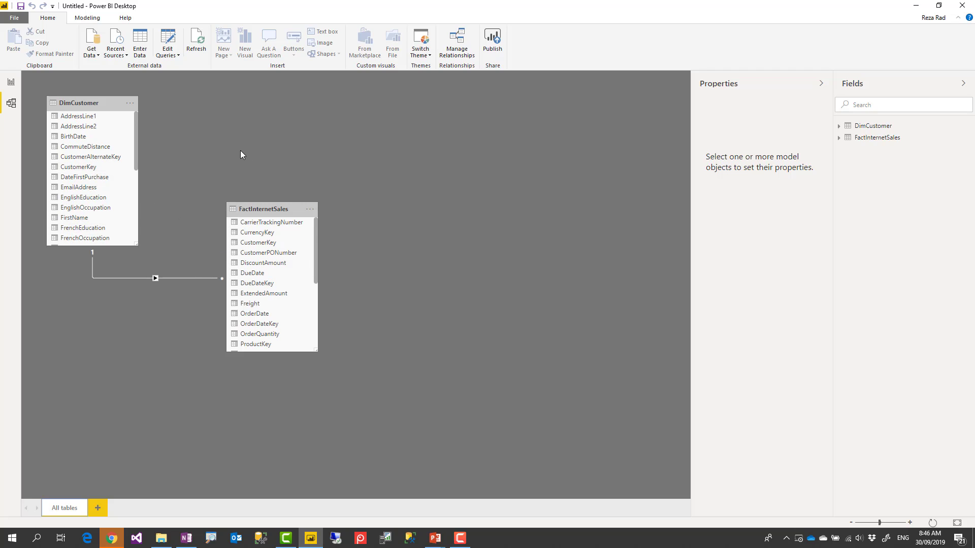
click(12, 83)
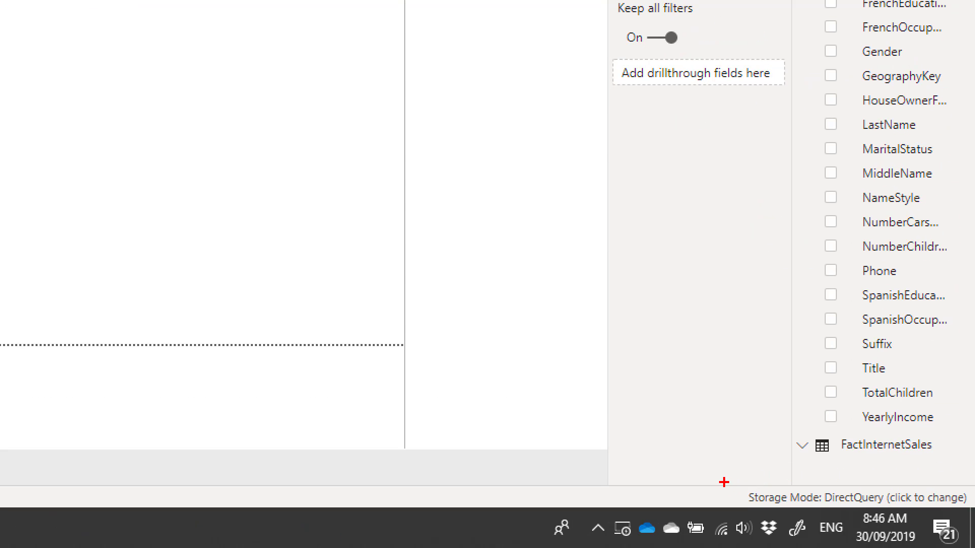
drag(723, 481, 973, 515)
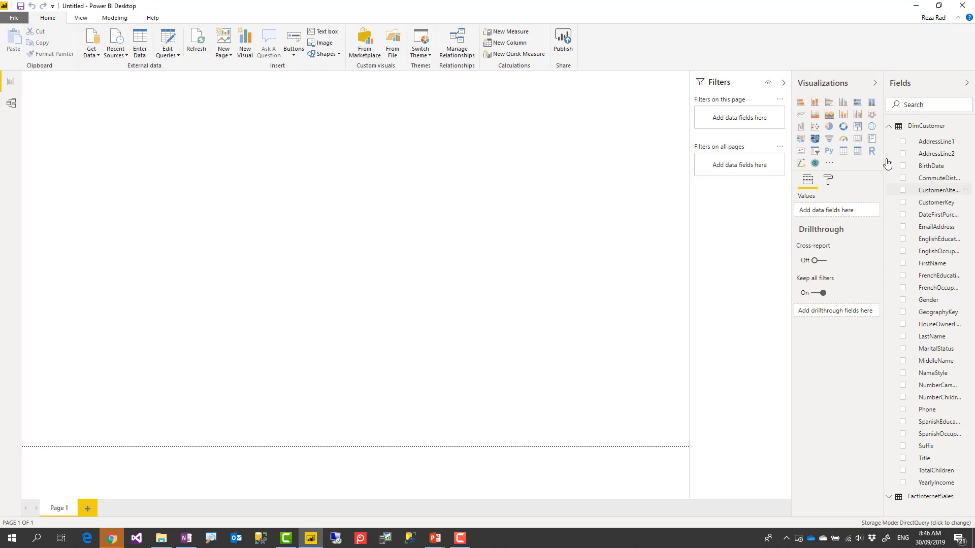
- Create a column chart of total SalesAmount from FactInternetSales
click(889, 128)
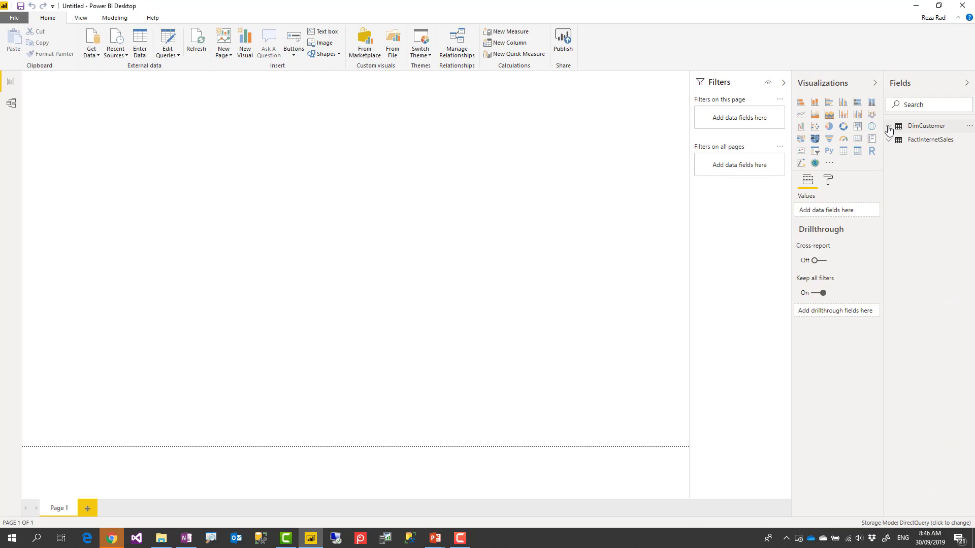
click(888, 141)
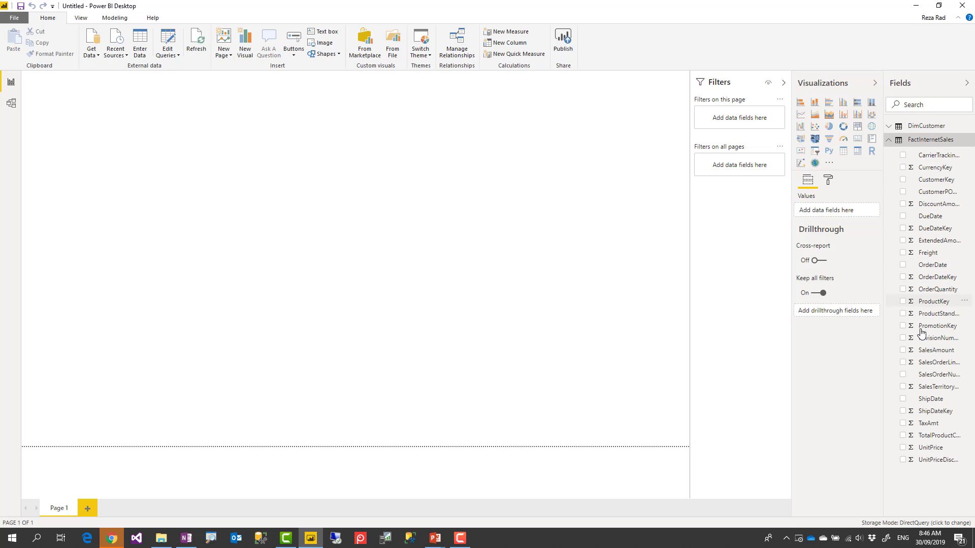
drag(940, 356, 528, 168)
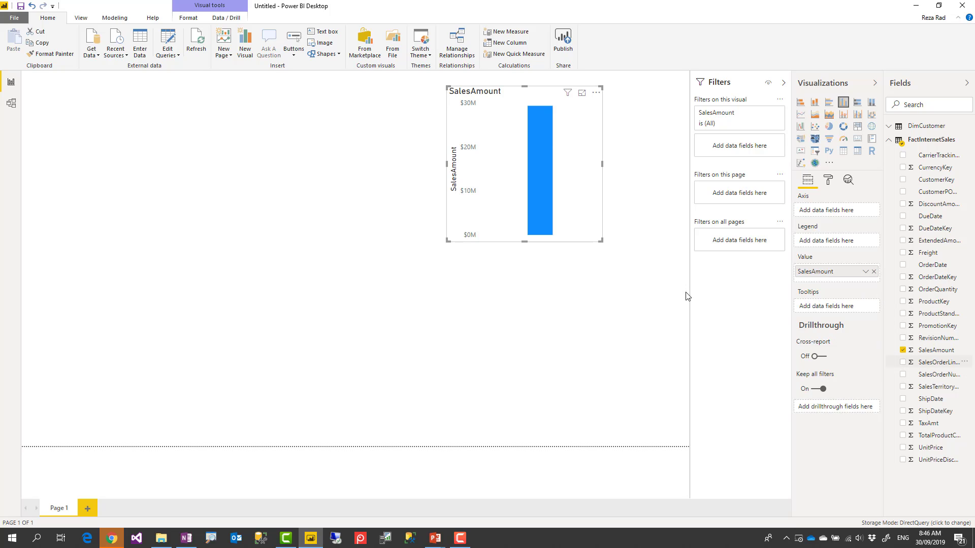
- Move the SalesAmount chart toward the page centre, enlarge it slightly, and reselect it
drag(576, 171, 583, 205)
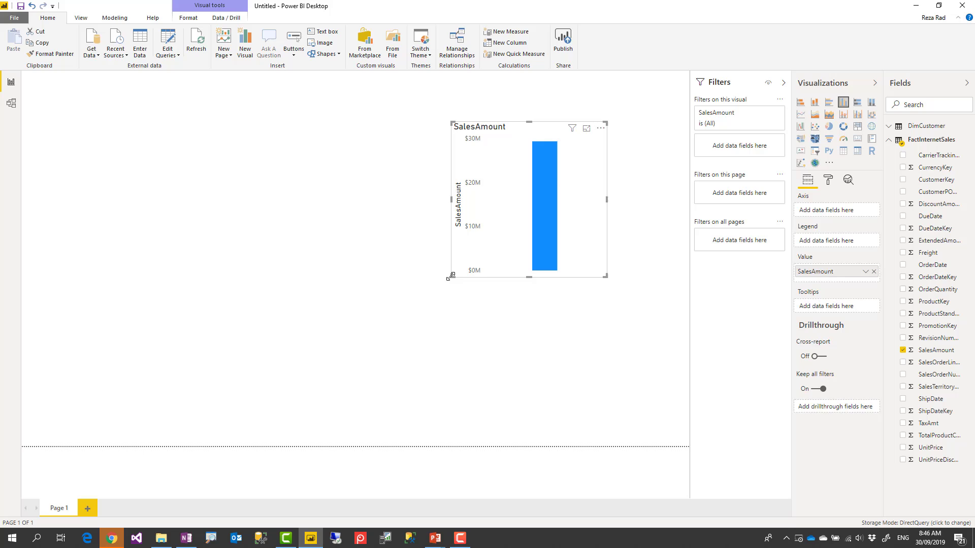
drag(451, 277, 445, 287)
click(503, 295)
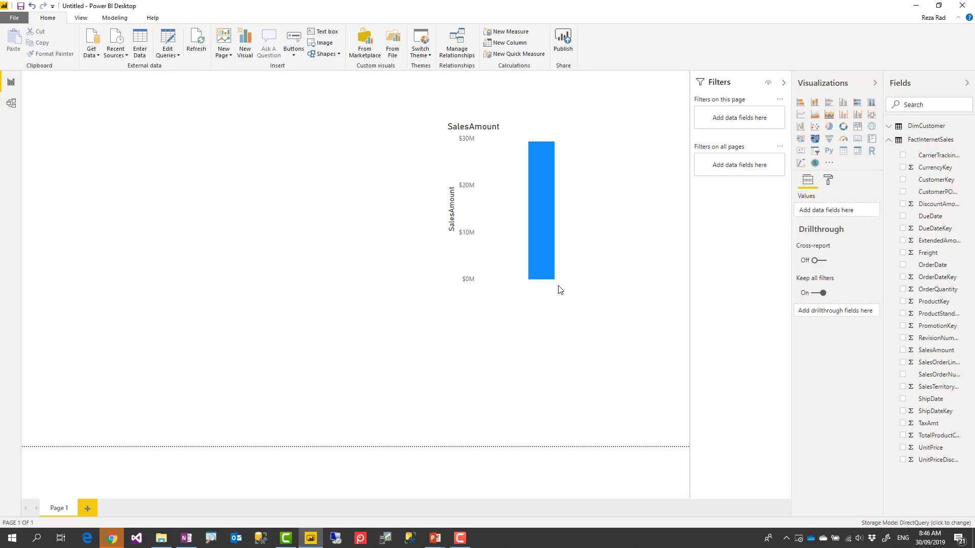
click(571, 229)
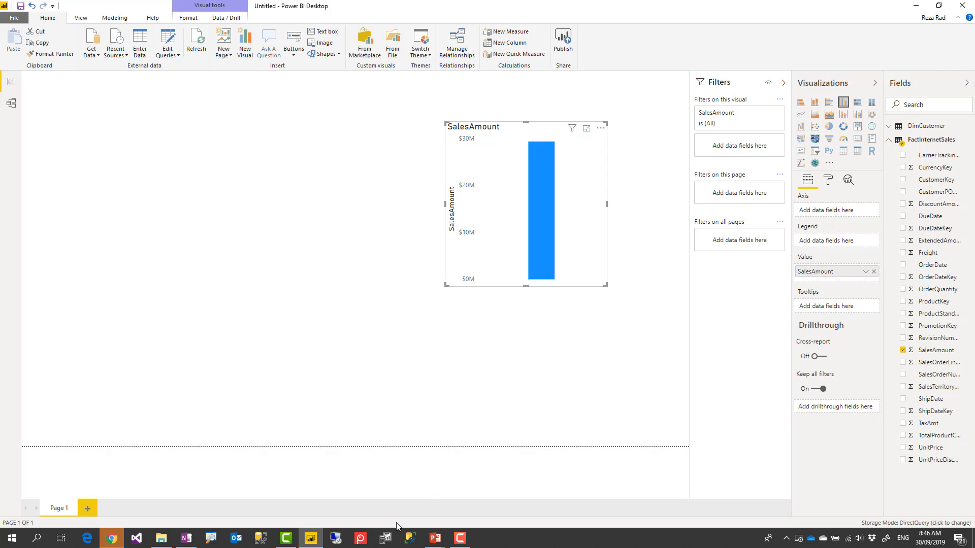
- Launch SQL Server Profiler and connect to the local server
click(387, 543)
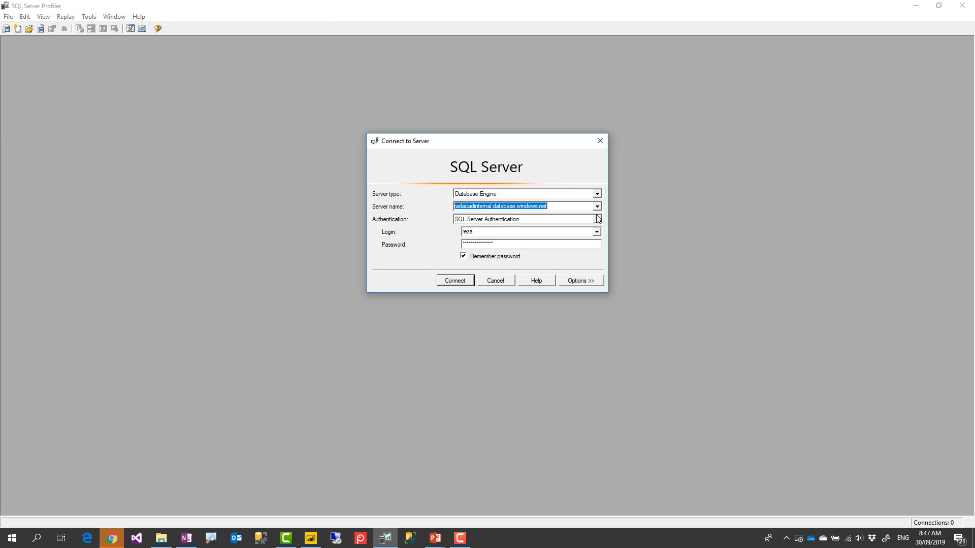
click(597, 206)
click(483, 222)
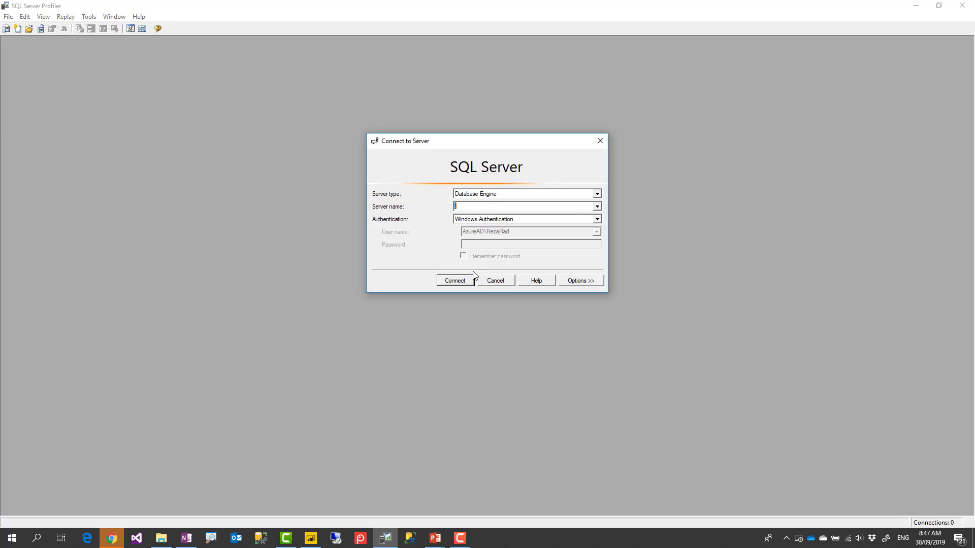
click(463, 282)
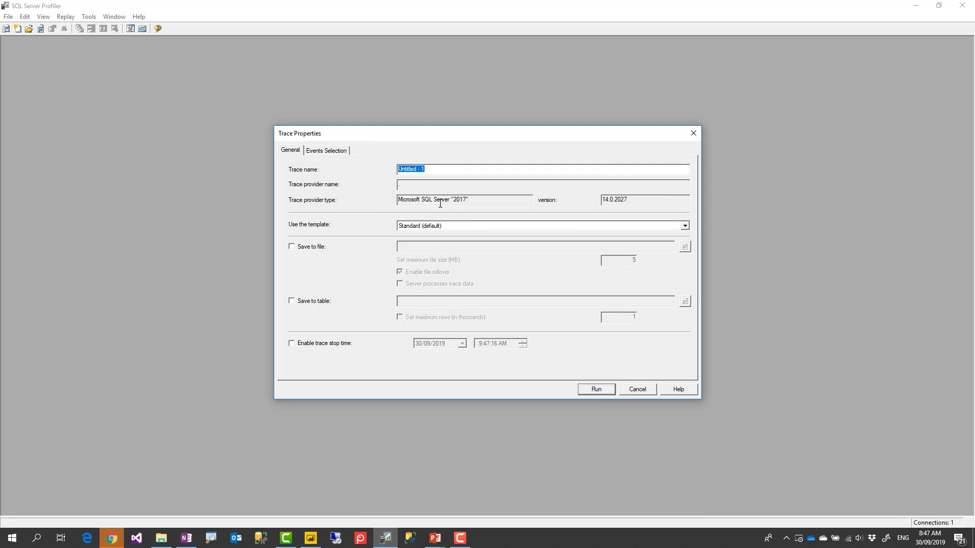
- Run a trace with the Power BI Desktop (user) template and clear its events
click(433, 228)
click(435, 282)
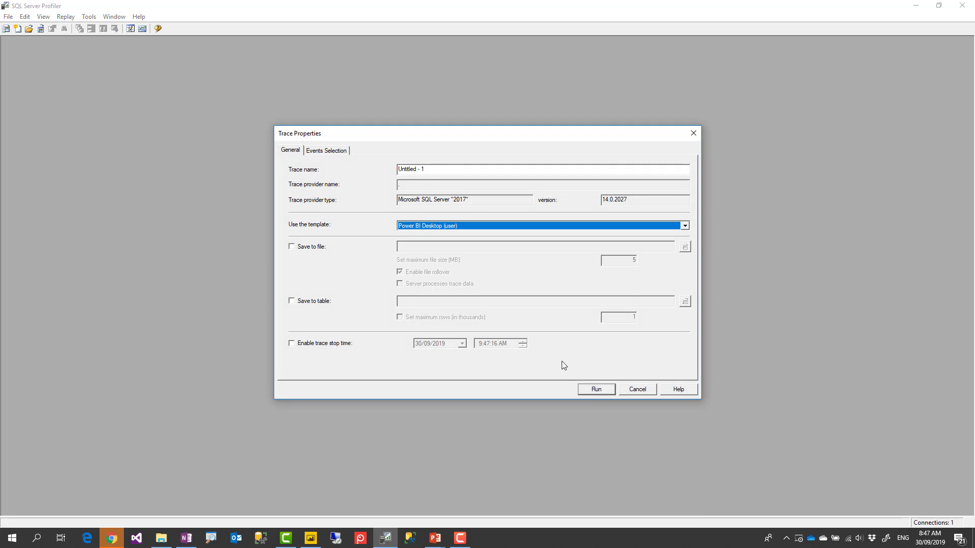
click(594, 389)
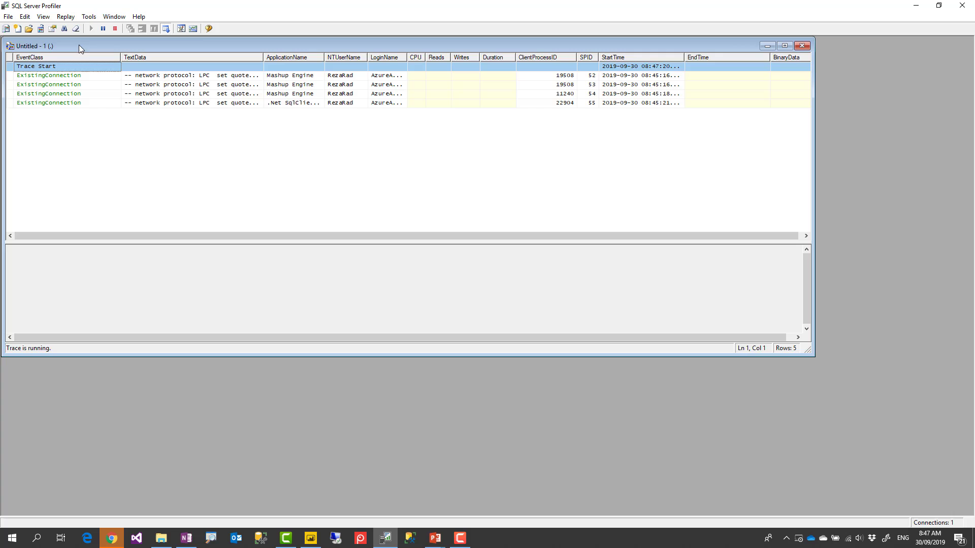
click(77, 29)
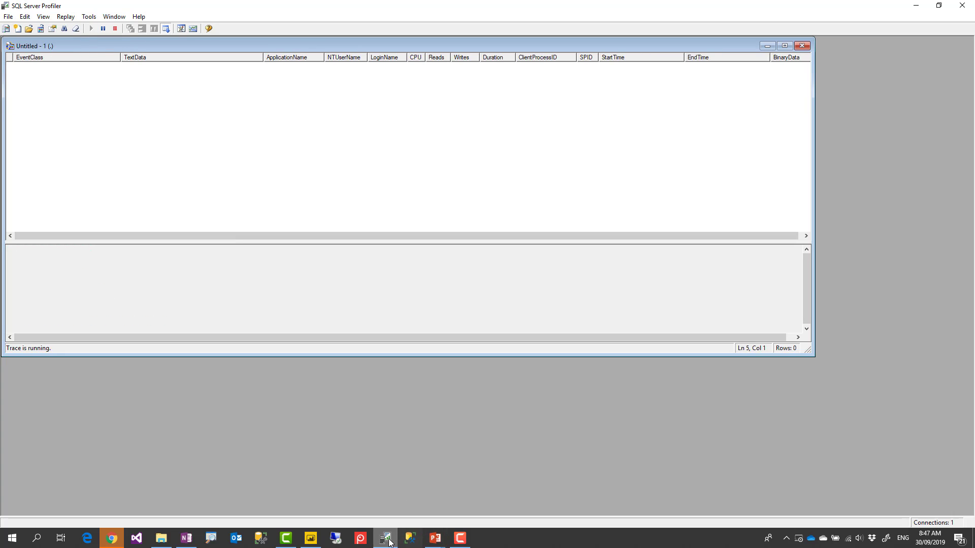
- Add DimCustomer's EnglishEducation to the SalesAmount chart's axis, giving five education bars
click(311, 539)
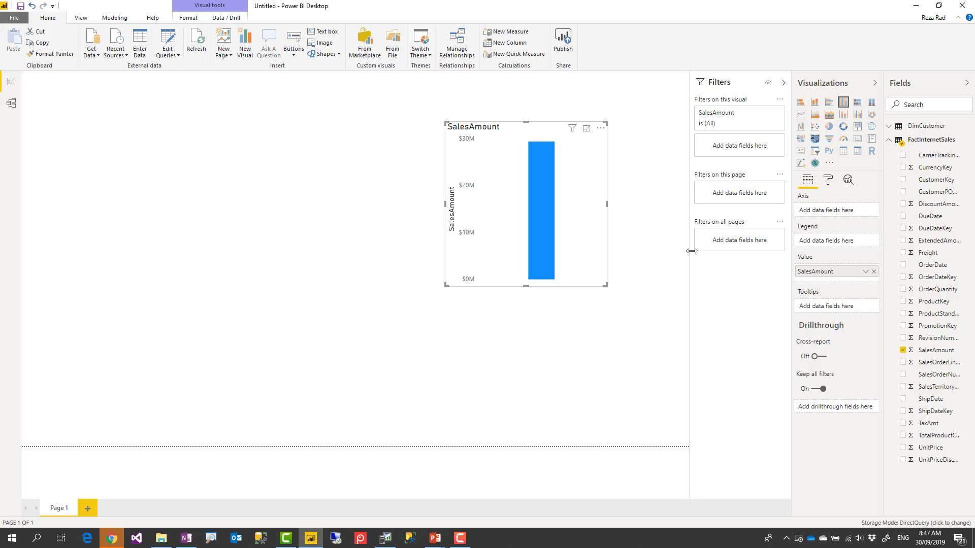
click(888, 140)
click(890, 131)
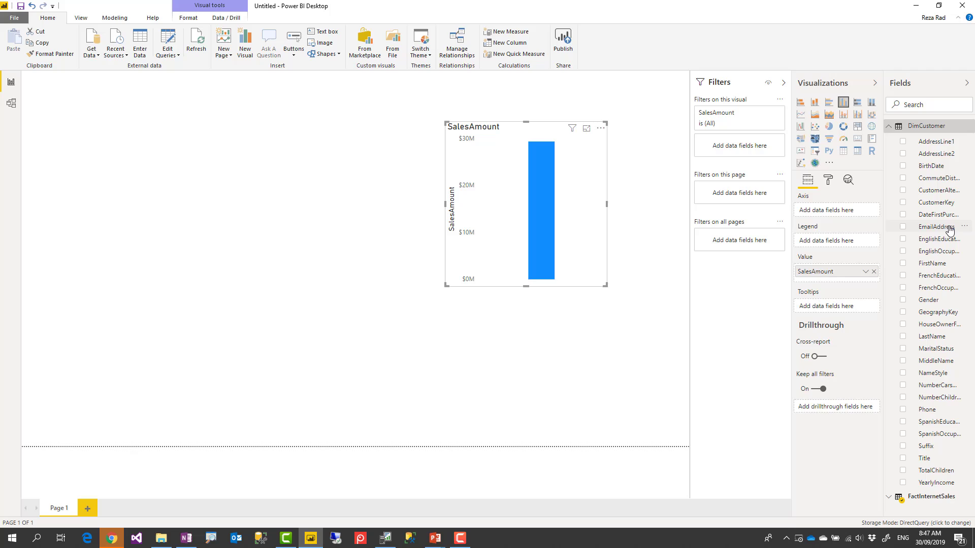
drag(940, 239, 572, 223)
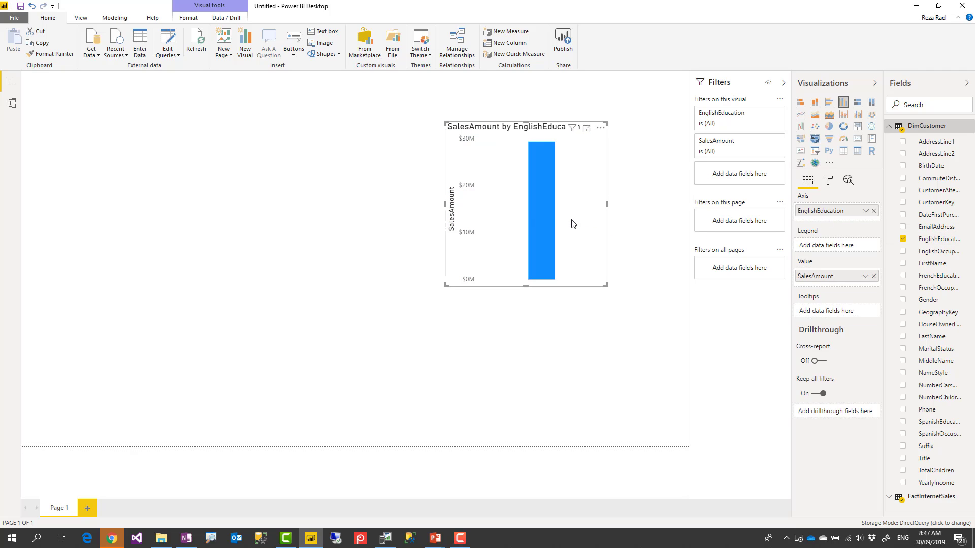
- Show the first captured query's text in Profiler with an enlarged text pane and window
click(386, 539)
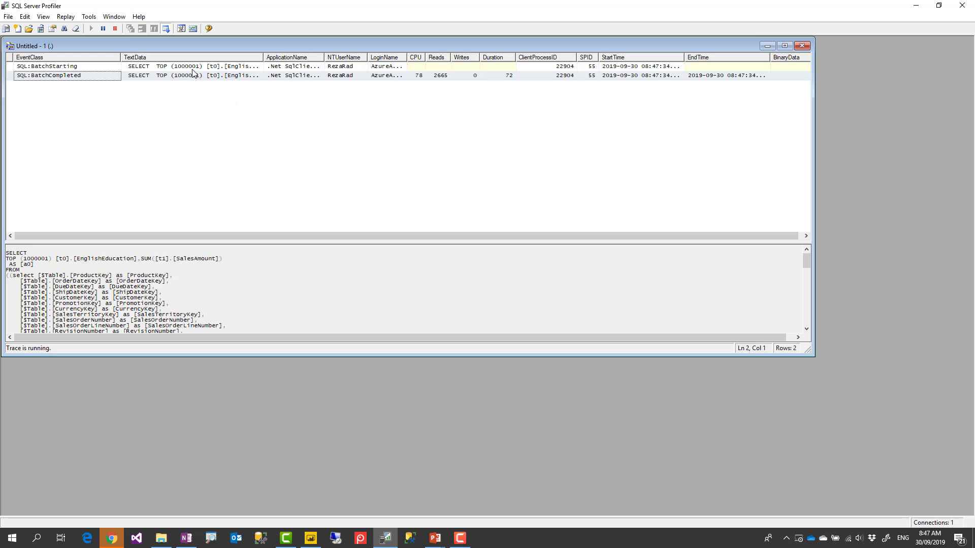
click(196, 69)
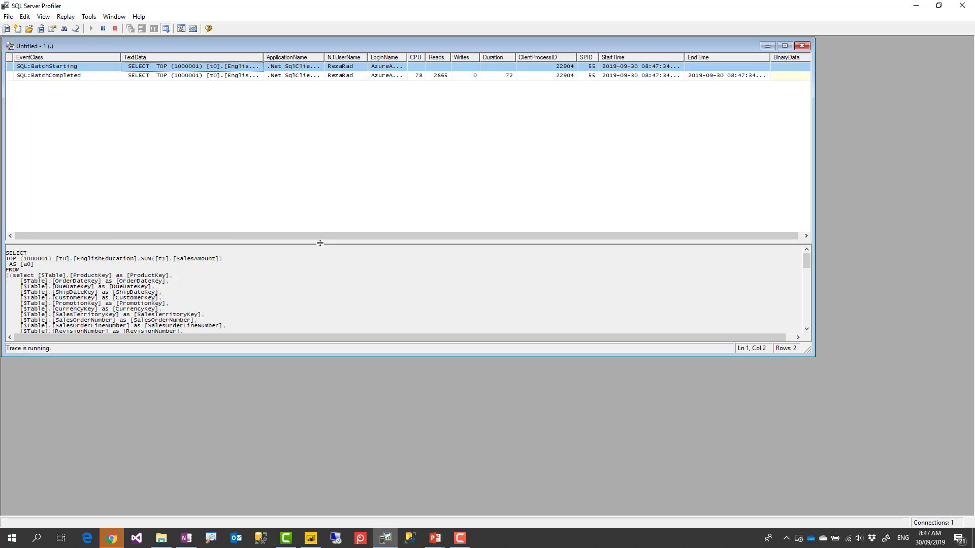
drag(320, 243, 320, 106)
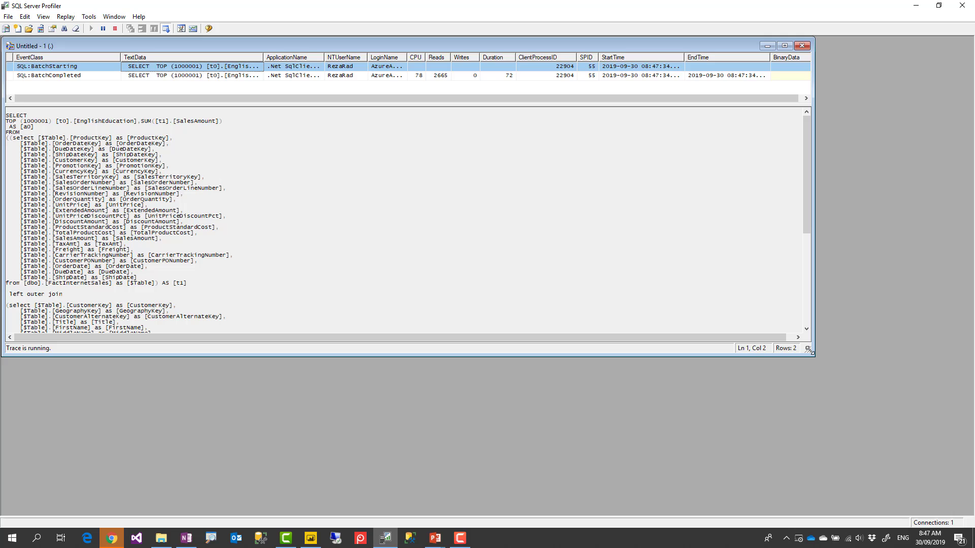
mouse_move(809, 350)
mouse_down()
mouse_move(911, 449)
mouse_move(928, 491)
mouse_up()
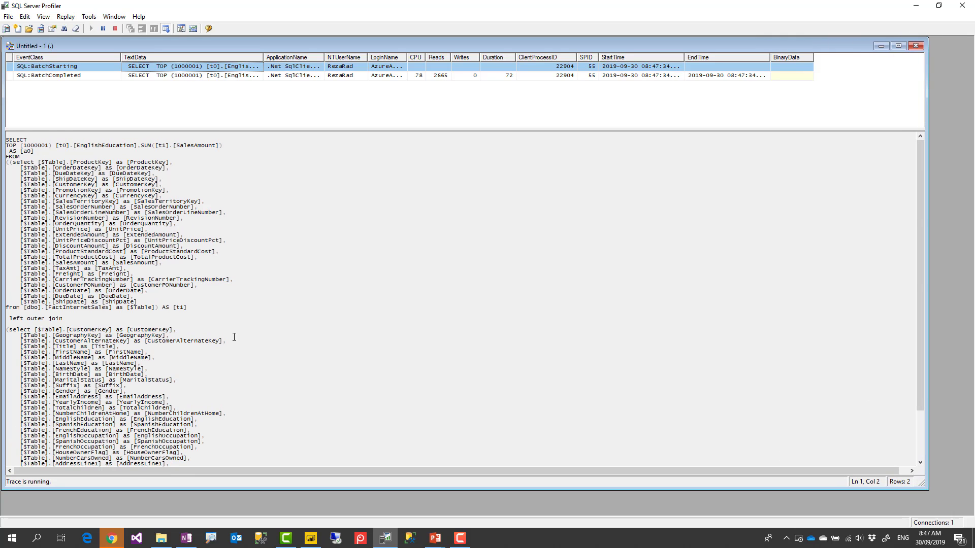
scroll(234, 338, down, 6)
scroll(233, 337, up, 6)
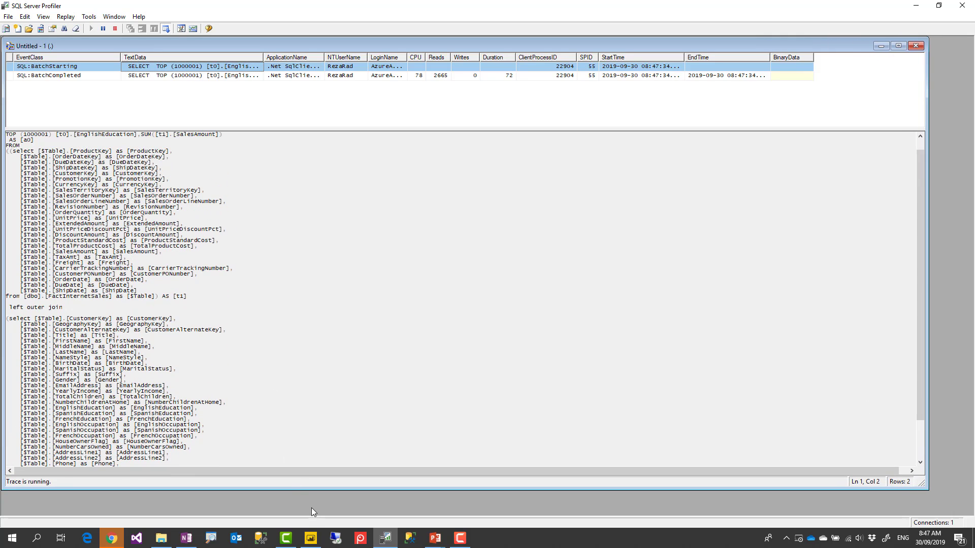
- Add Gender as the chart's legend and return to Profiler for the new query
click(310, 537)
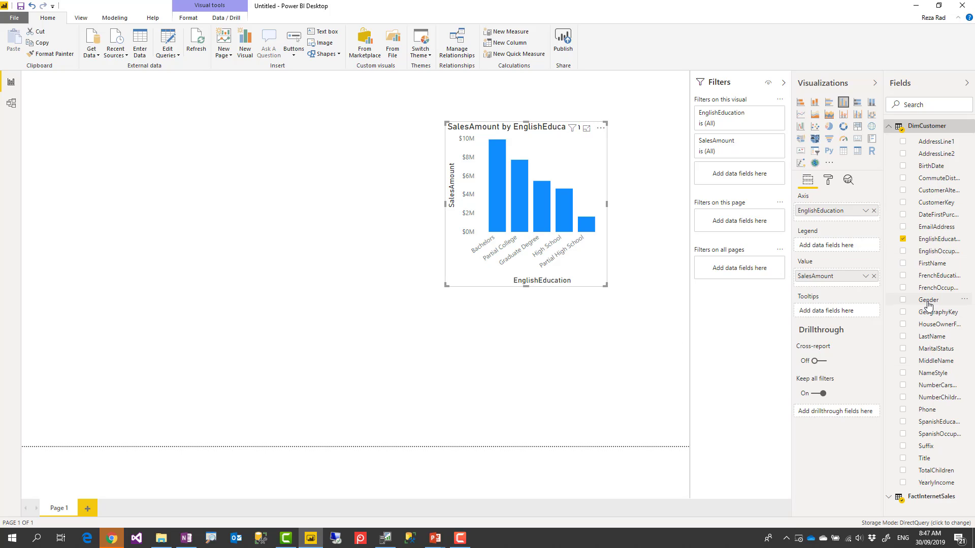
drag(928, 304, 546, 233)
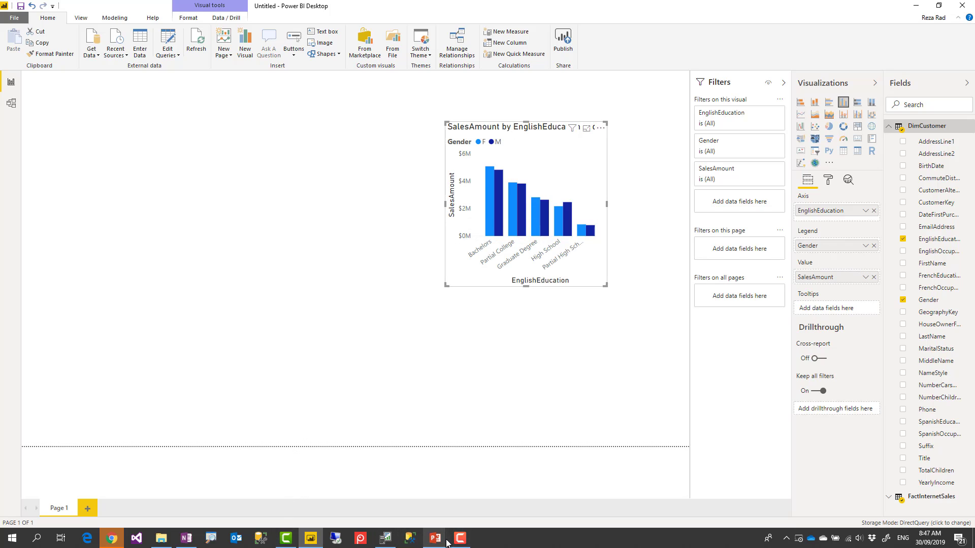
click(385, 538)
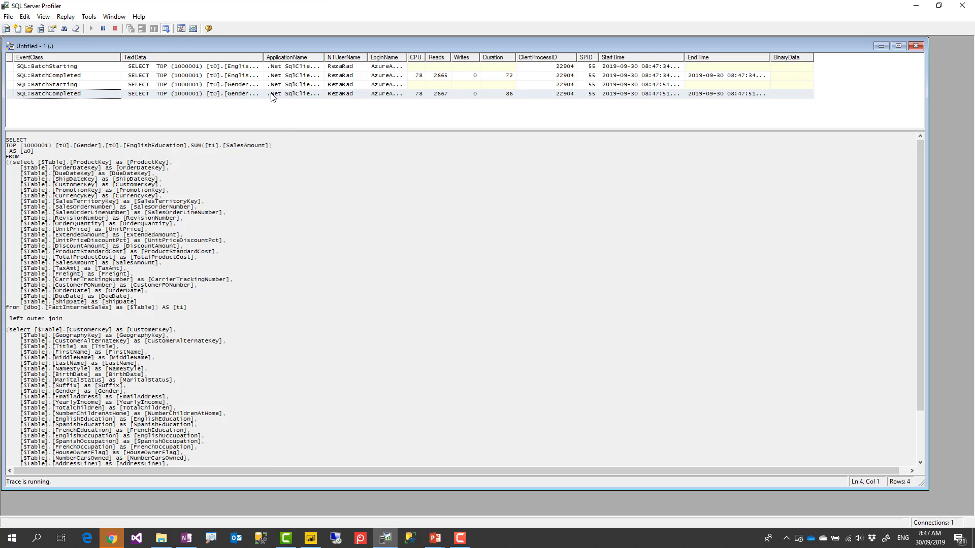
- Review each captured batch query, including the Gender one, then nudge the Power BI chart up-right
click(234, 75)
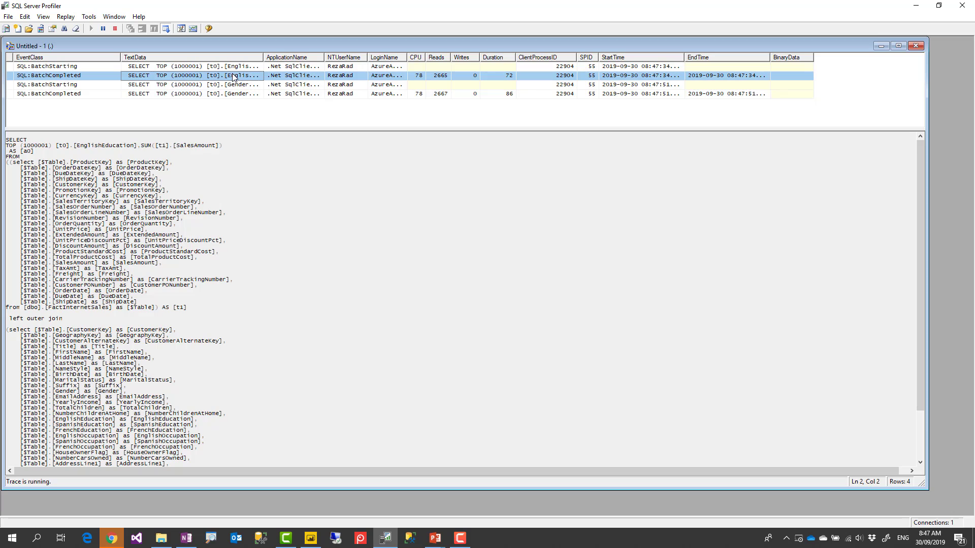
click(233, 66)
scroll(244, 286, down, 6)
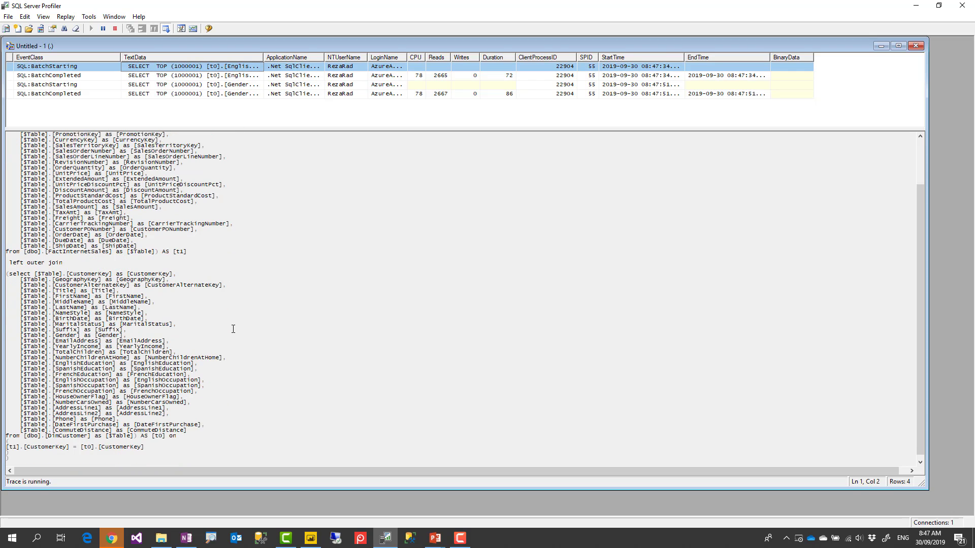
scroll(244, 254, up, 4)
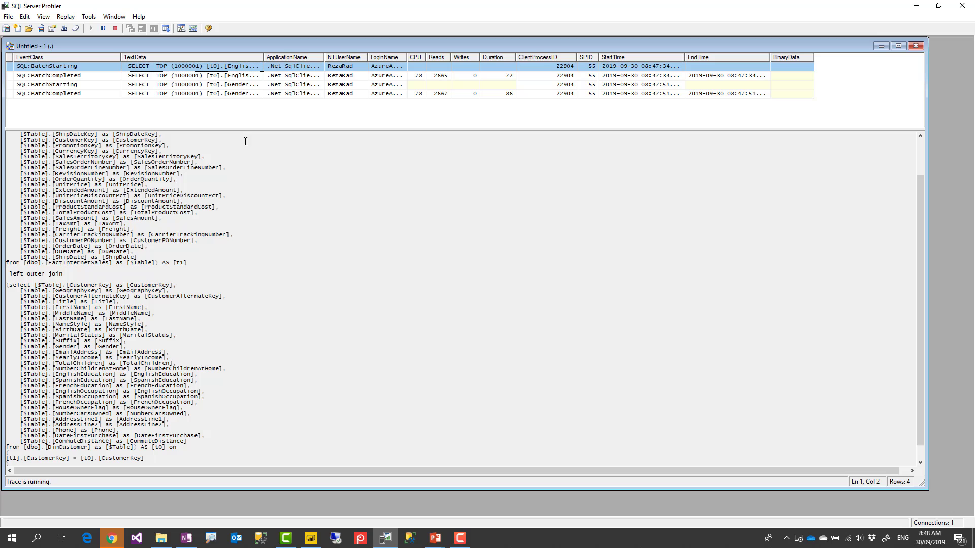
click(240, 86)
click(311, 538)
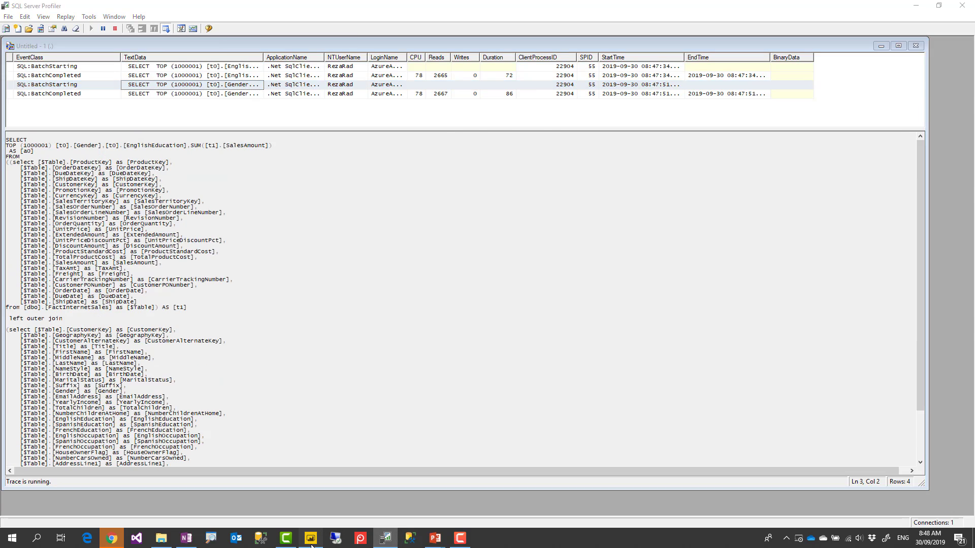
drag(525, 136, 554, 116)
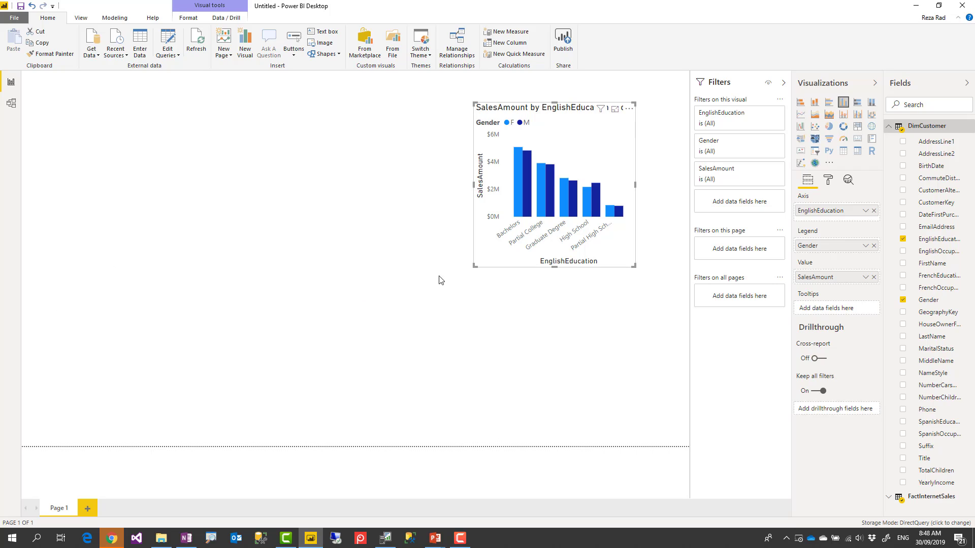
- Shift the EnglishEducation-and-Gender chart slightly up and right, then deselect it
click(433, 156)
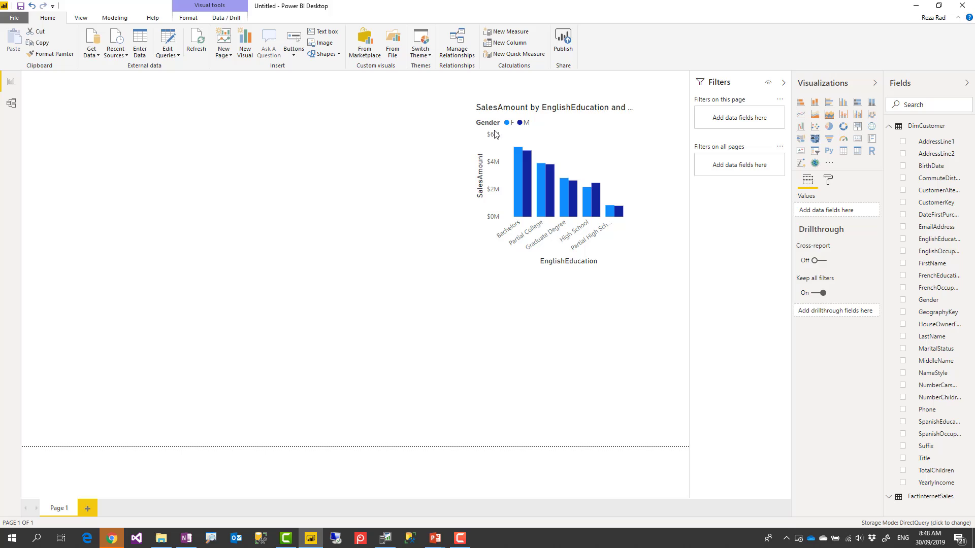
drag(555, 114, 568, 100)
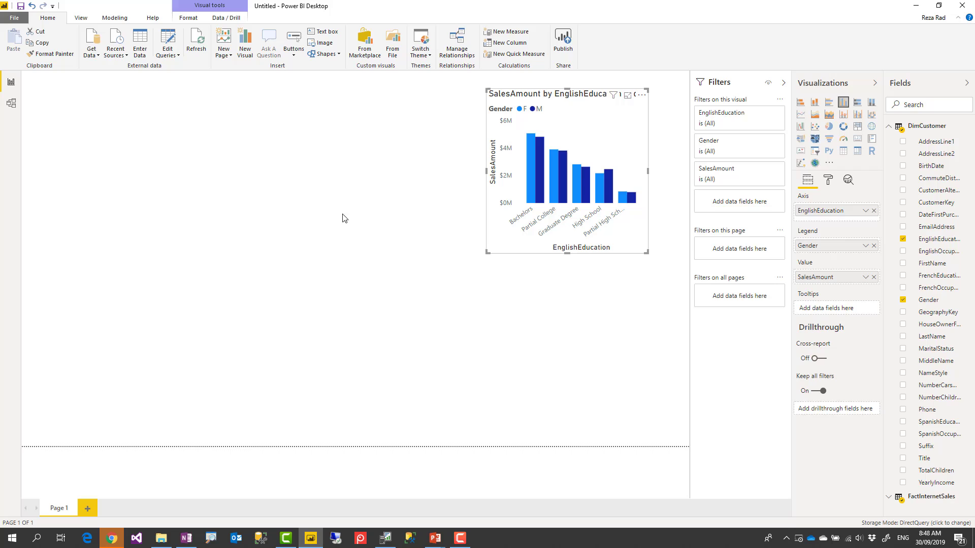
click(338, 167)
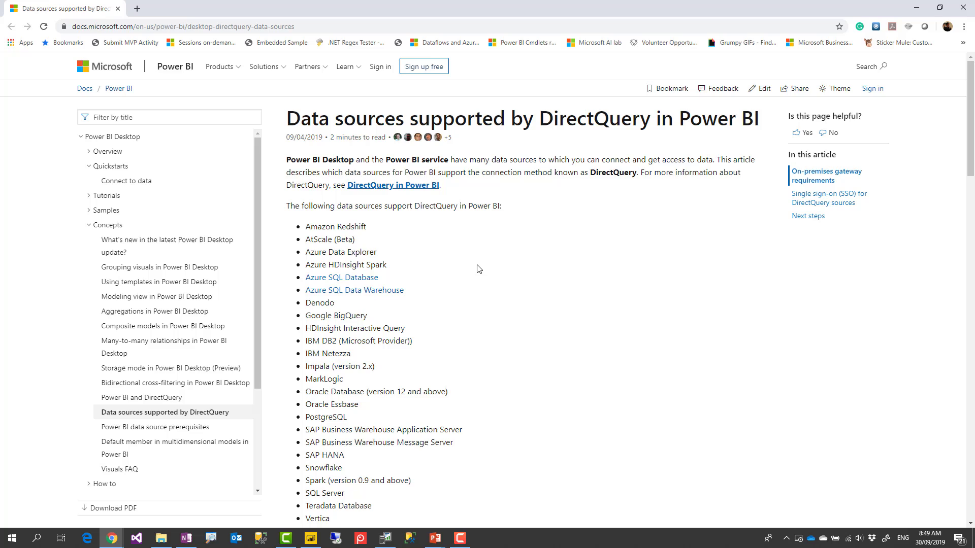
- Scroll the DirectQuery supported data sources article and highlight its title while reading
scroll(478, 269, down, 2)
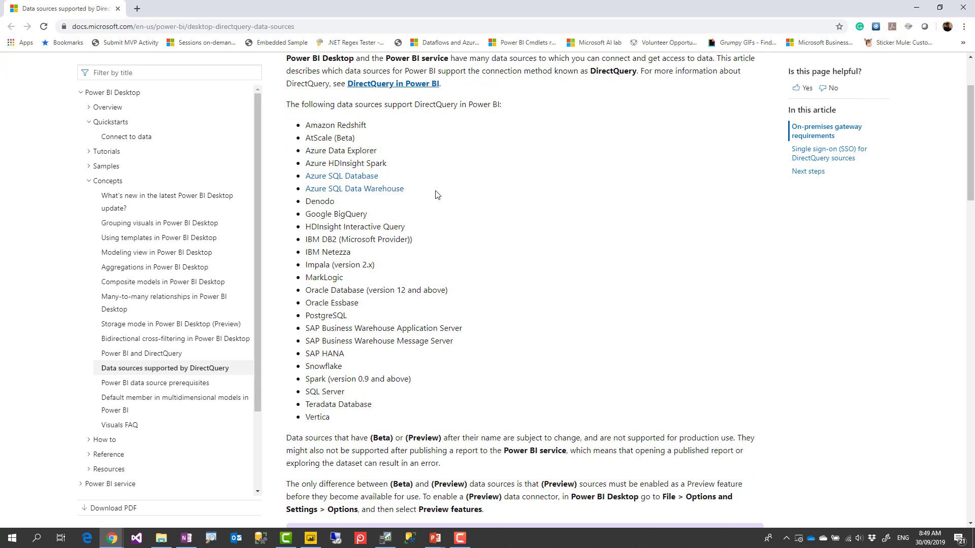
scroll(374, 188, up, 1)
scroll(373, 188, up, 2)
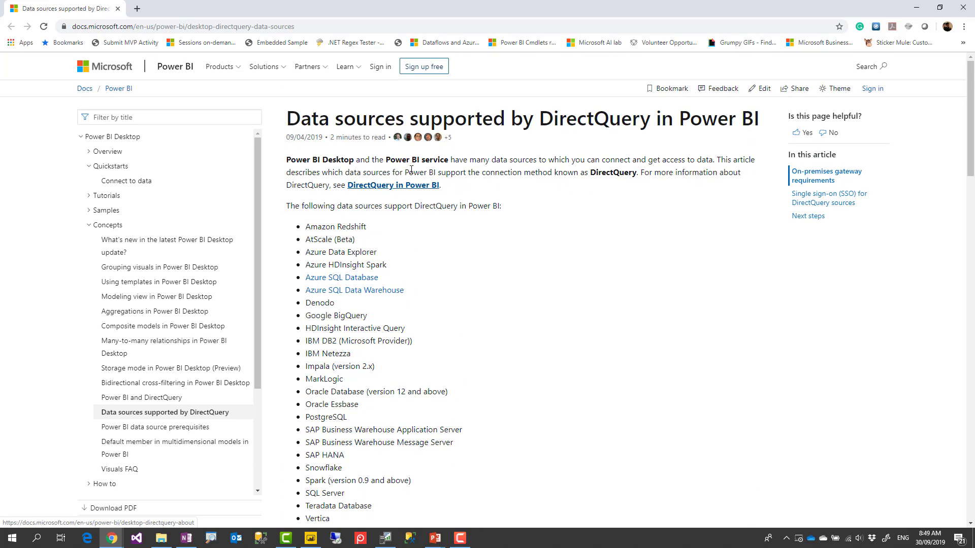
drag(519, 122, 753, 118)
scroll(549, 238, down, 1)
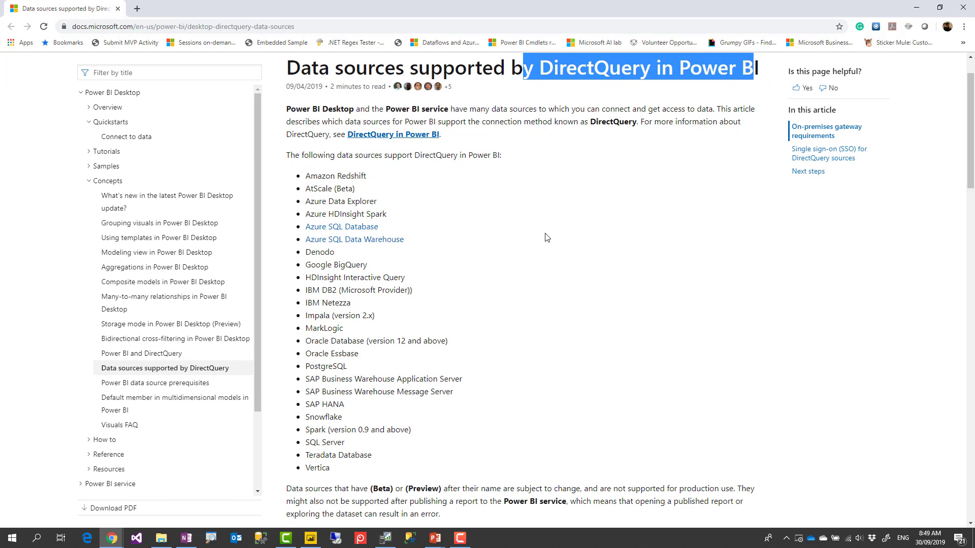
click(392, 199)
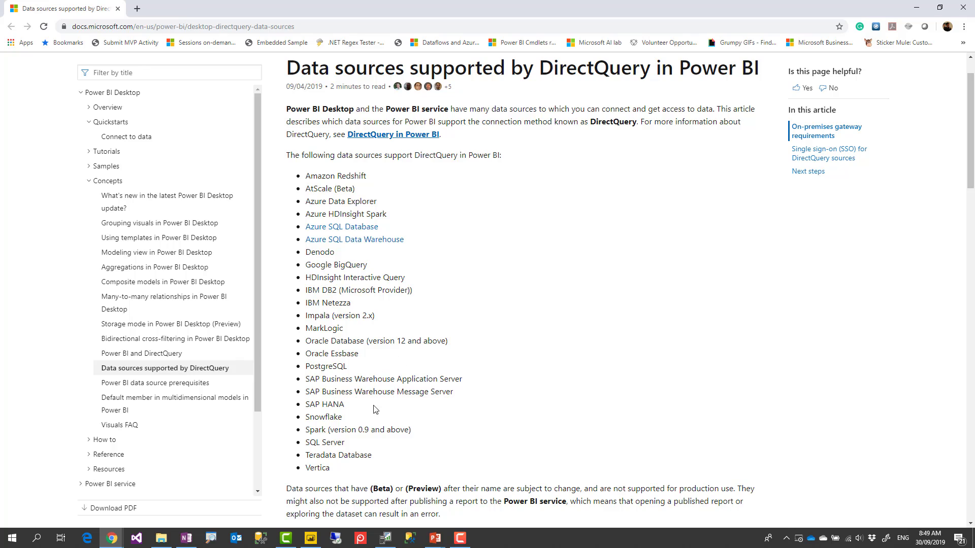
- Highlight the supported data-source list, including SQL Server, then return to Power BI Desktop
drag(347, 471, 304, 173)
click(452, 401)
scroll(445, 388, down, 1)
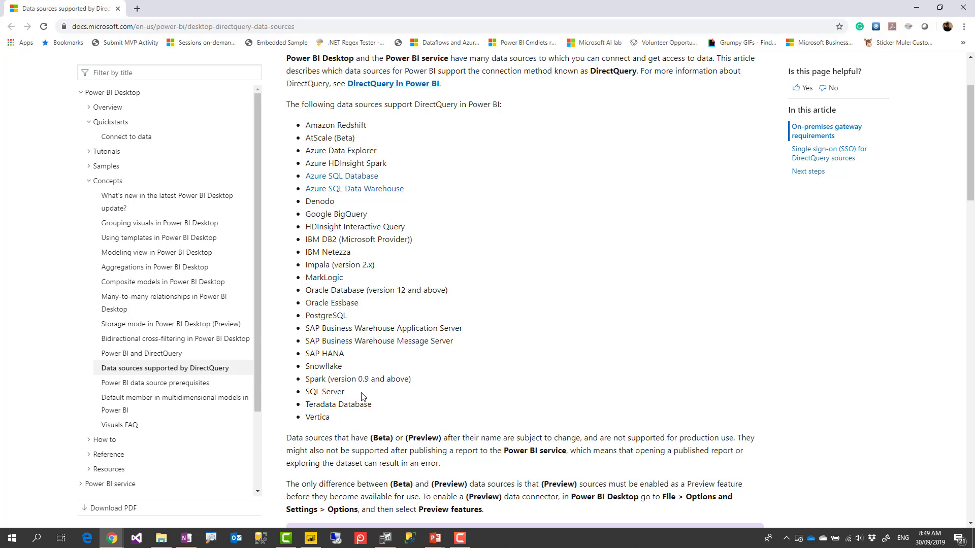
drag(362, 396, 304, 397)
drag(345, 417, 299, 133)
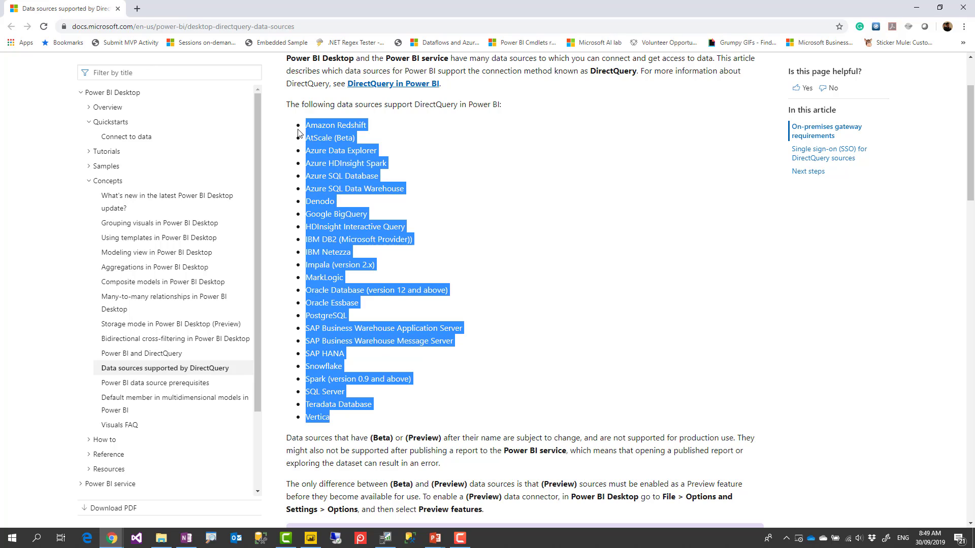
click(345, 420)
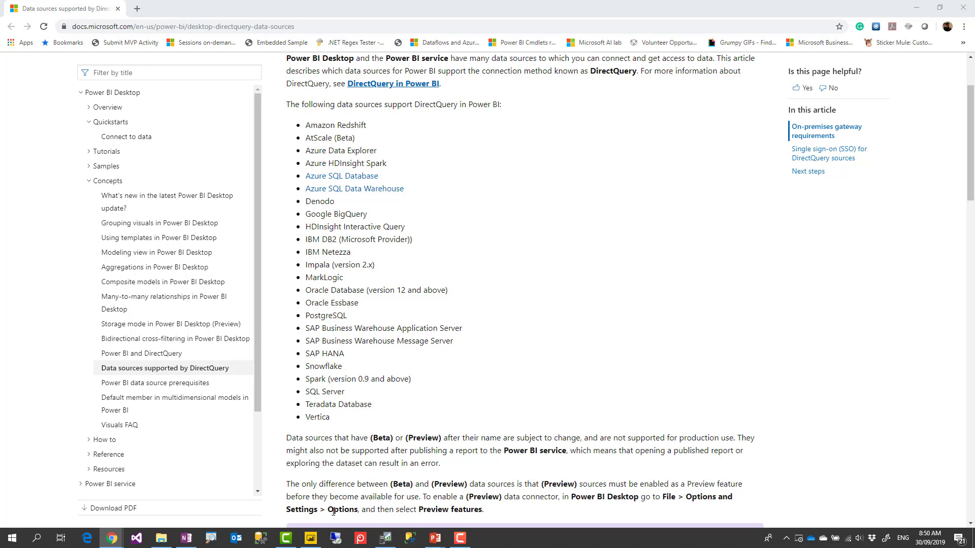
click(310, 537)
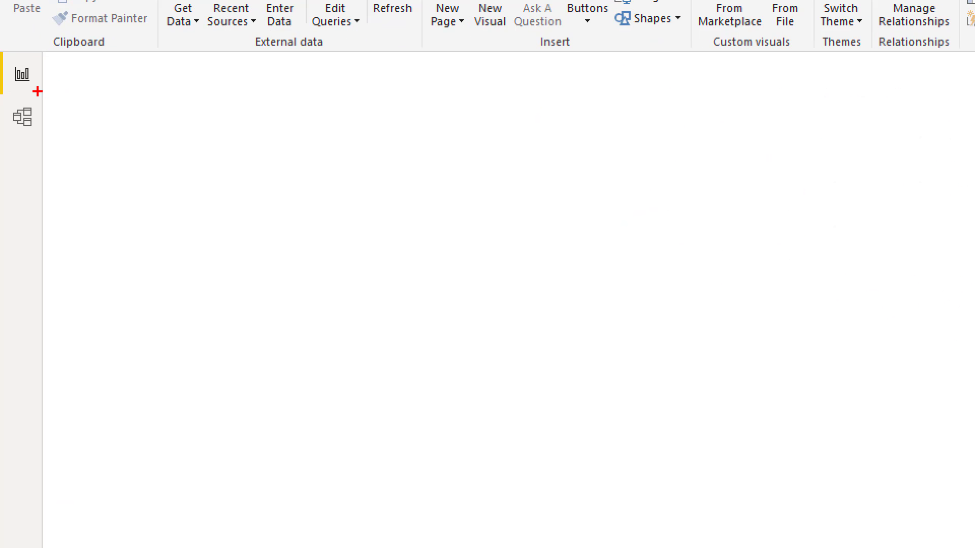
- Look over the Modeling tab and the bar chart, then launch Edit Queries from Home
drag(2, 90, 61, 96)
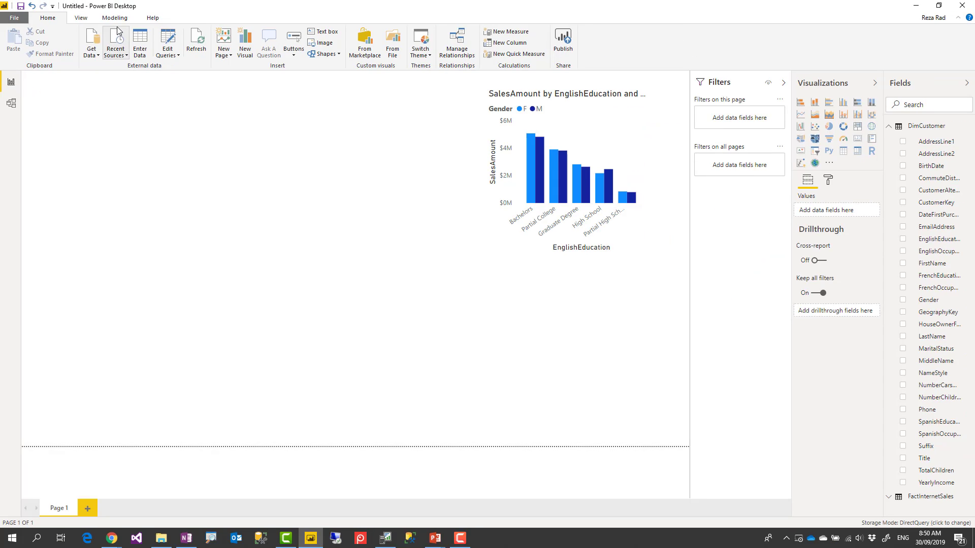
click(107, 19)
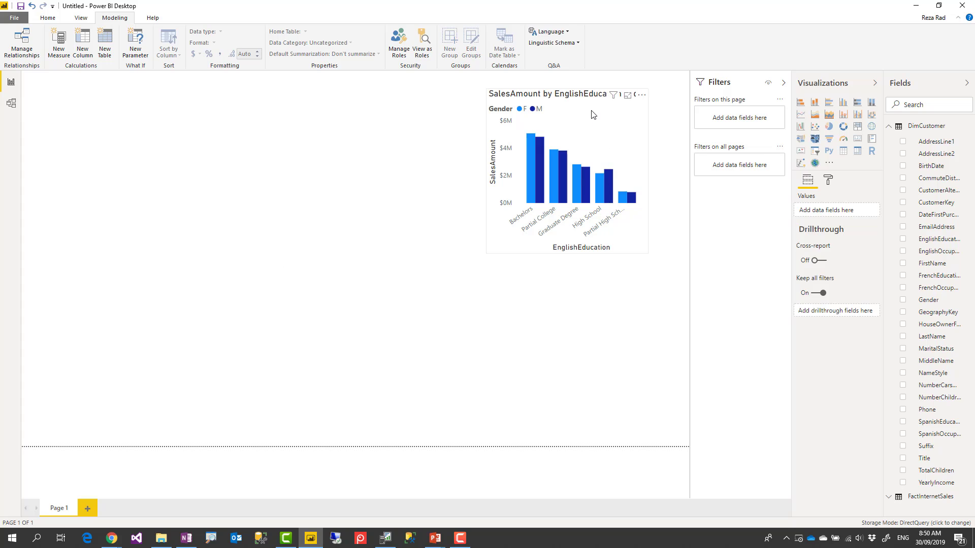
click(572, 162)
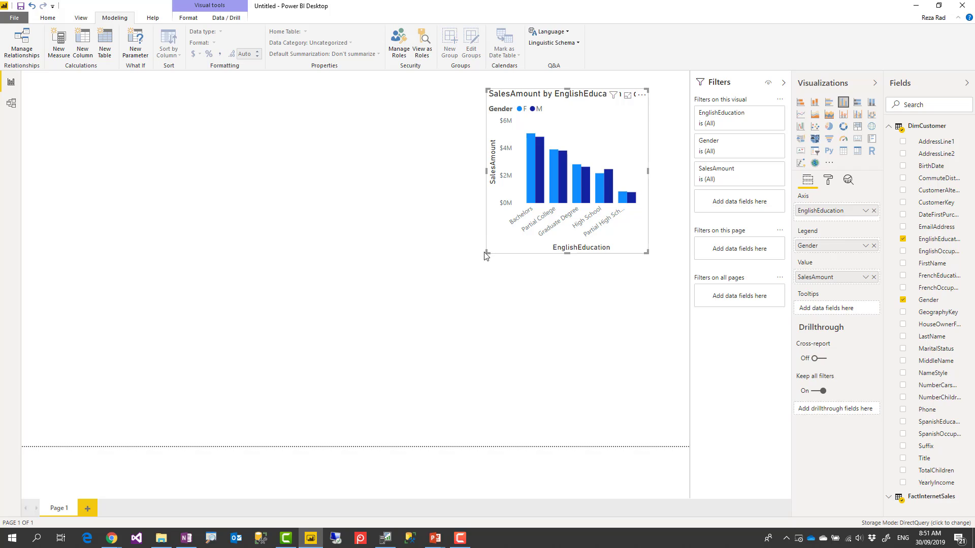
click(352, 270)
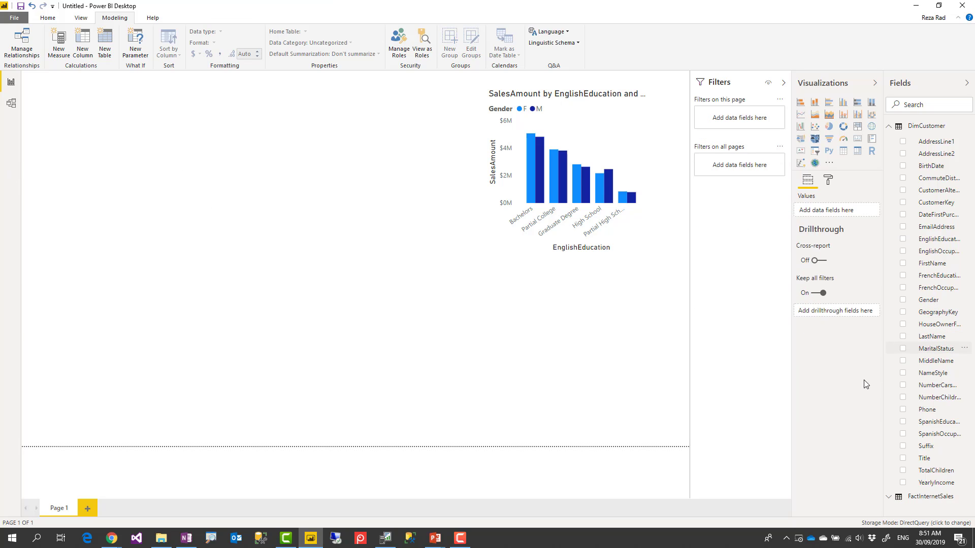
click(51, 20)
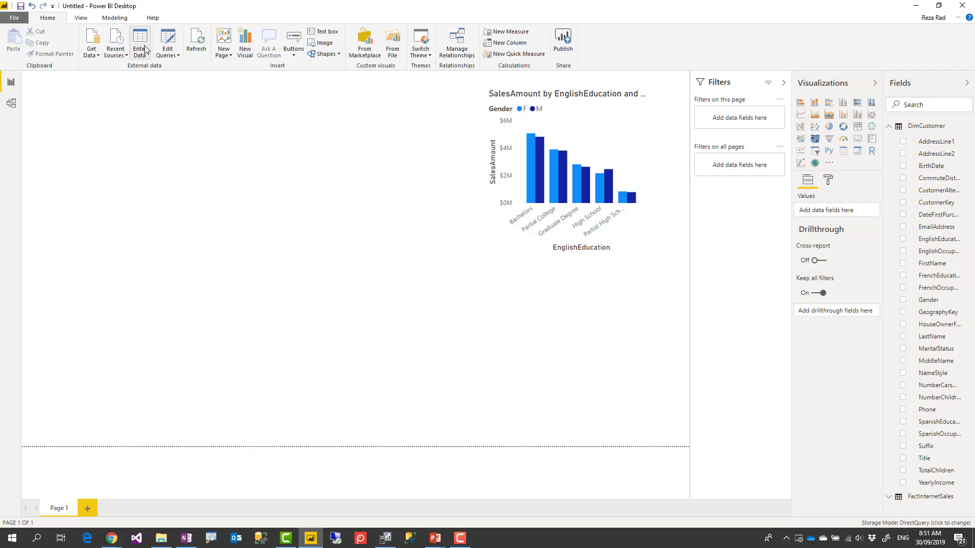
click(169, 40)
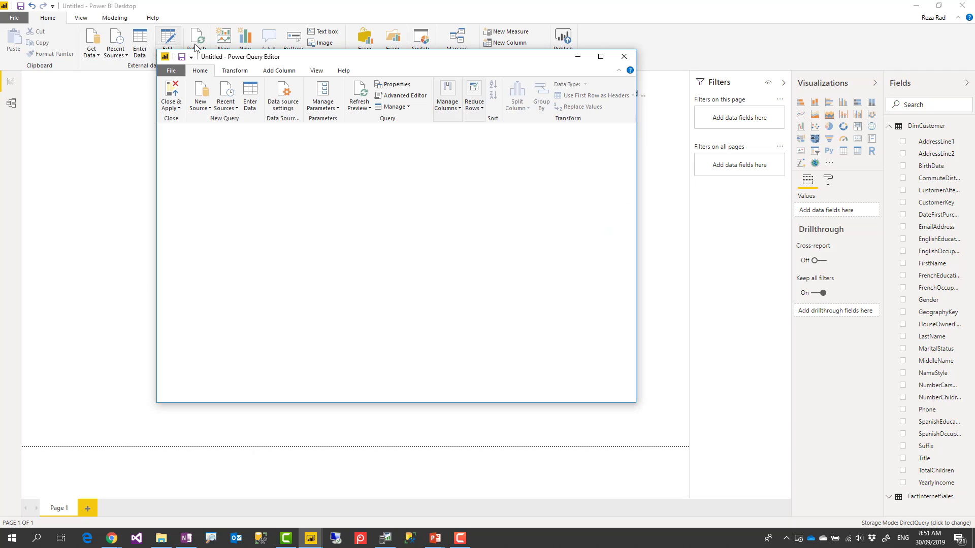
- Group FactInternetSales rows by ProductKey with a Count column and apply the change
click(600, 59)
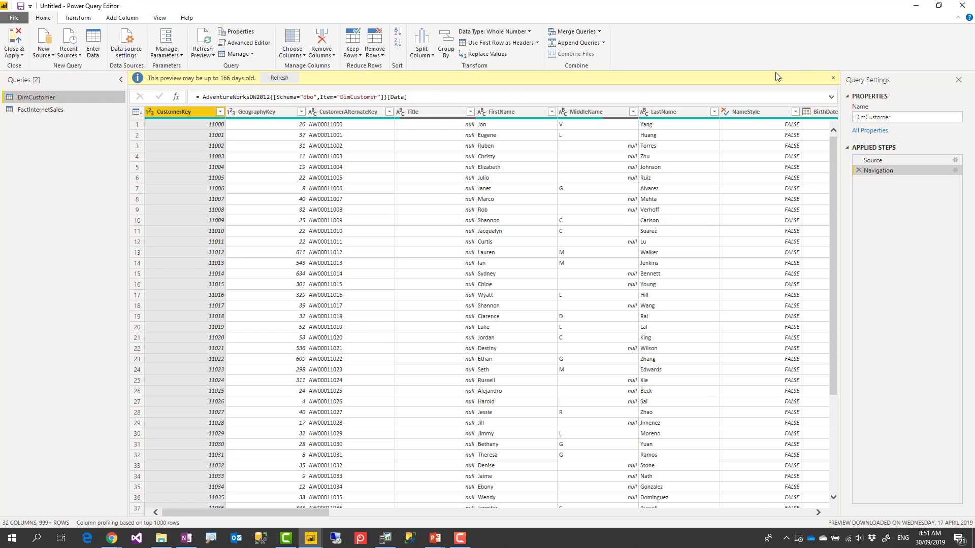
click(833, 80)
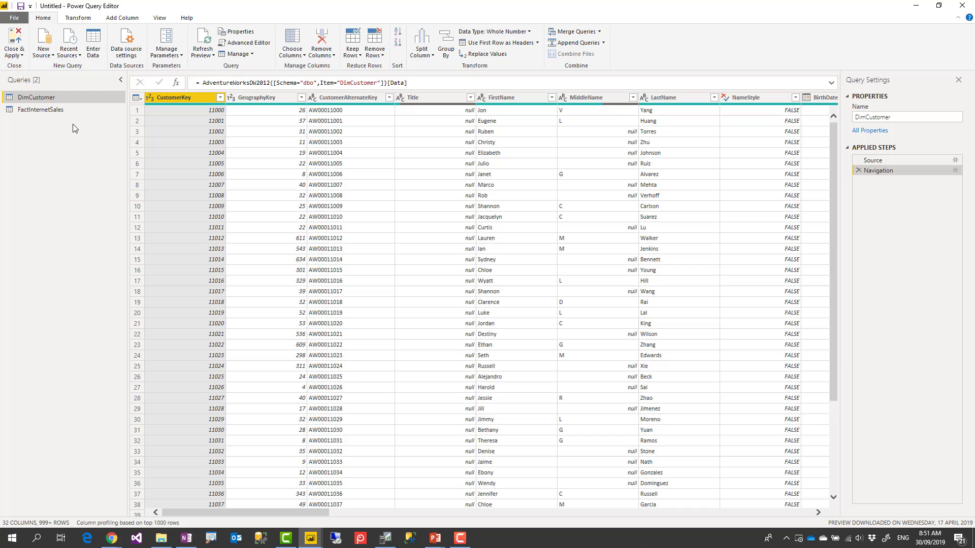
click(52, 111)
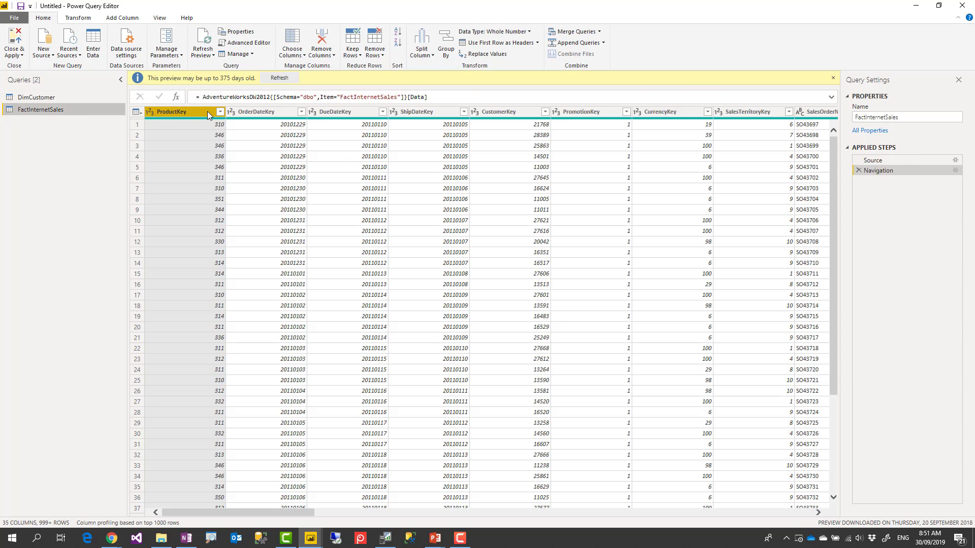
right_click(203, 112)
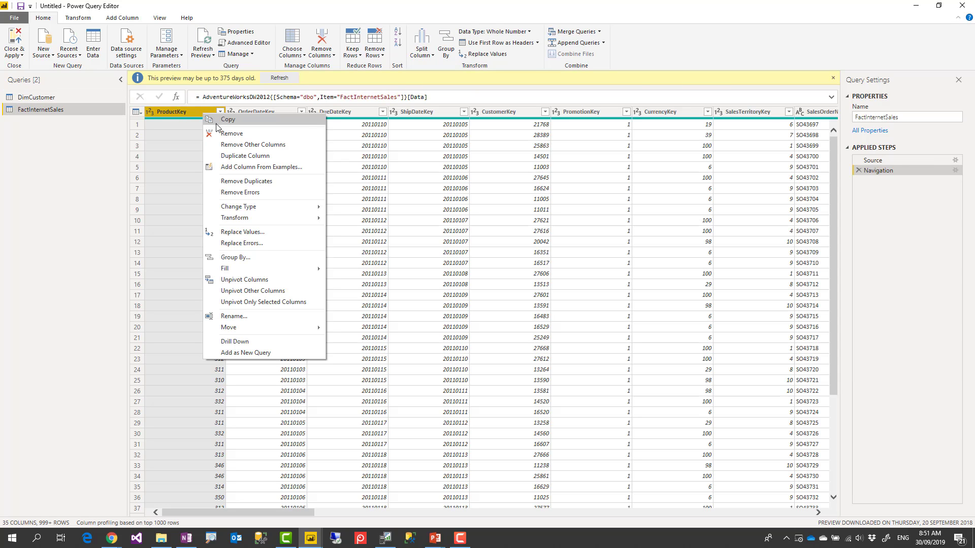
click(247, 254)
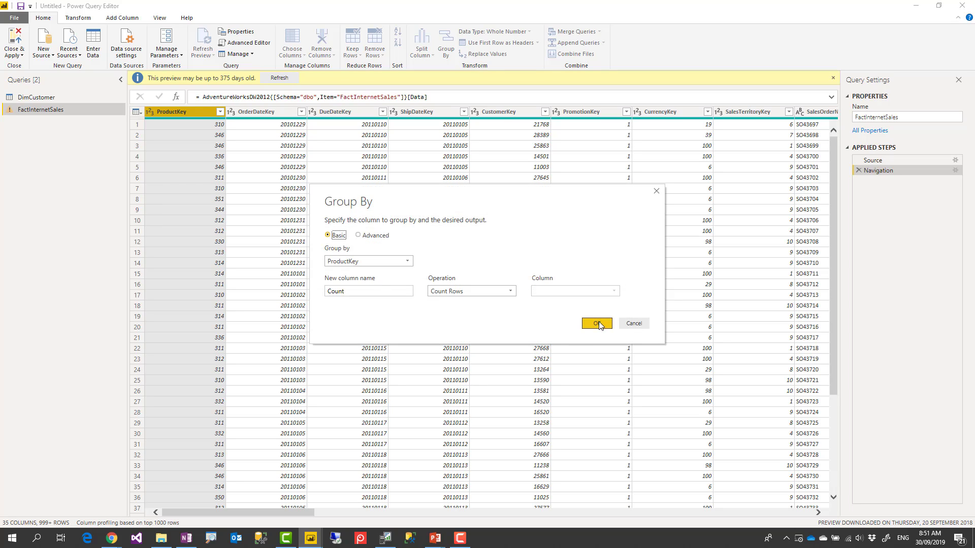
click(597, 324)
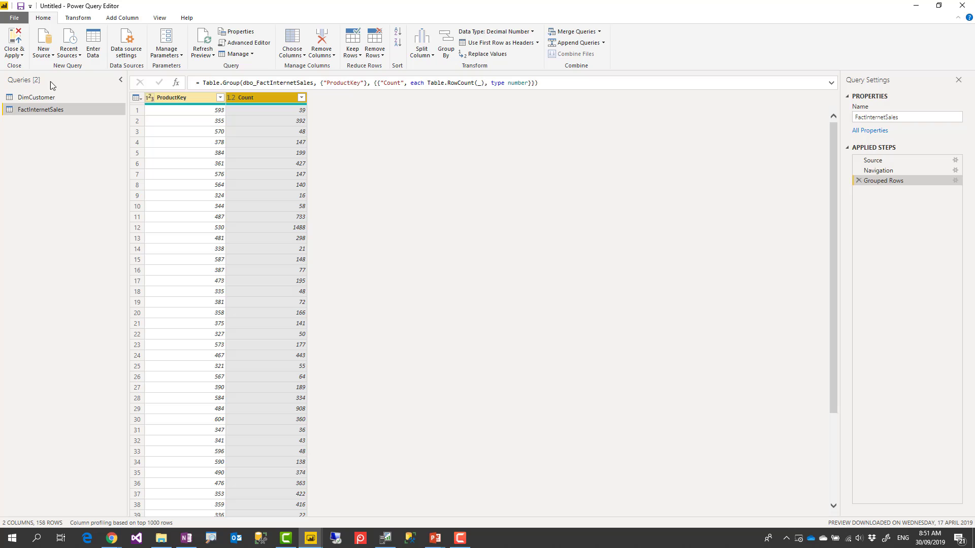
click(15, 40)
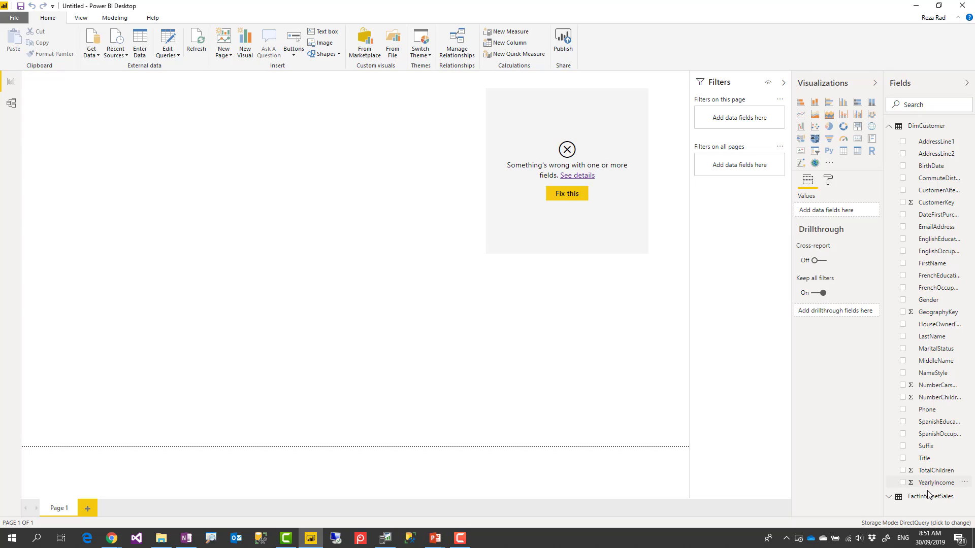
- Reopen FactInternetSales in Power Query Editor and inspect the Grouped Rows step's native SQL
mouse_move(928, 503)
click(169, 39)
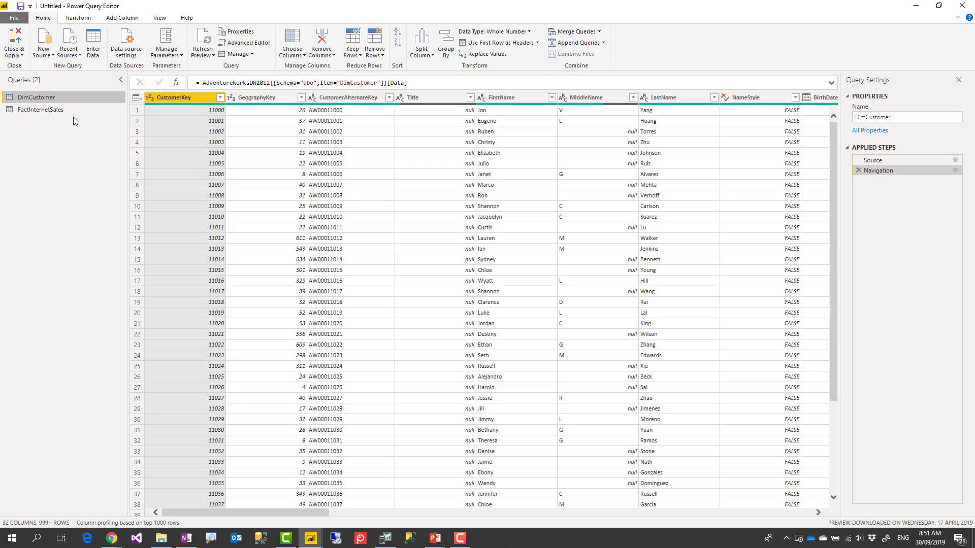
click(53, 110)
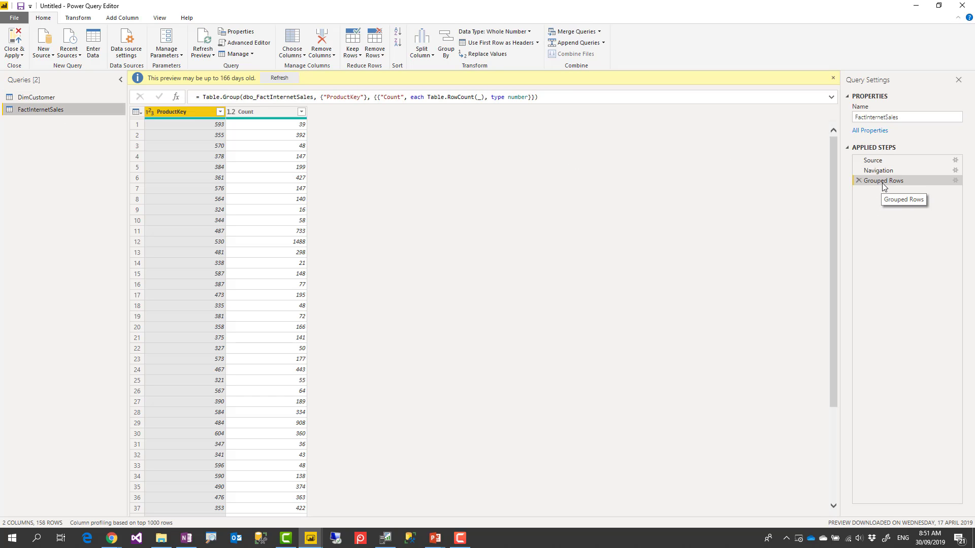
right_click(881, 184)
click(925, 296)
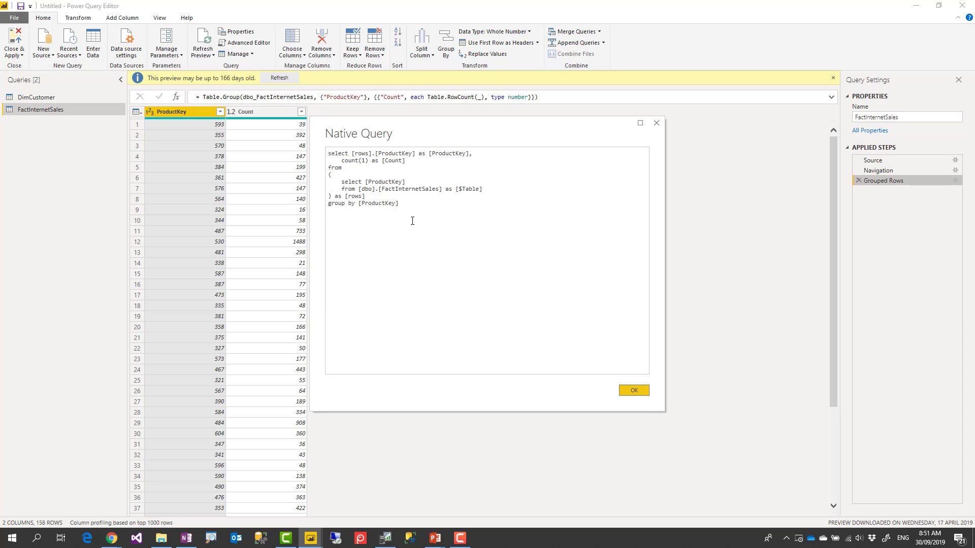
drag(398, 210, 321, 152)
click(381, 209)
- Close the native query, delete the Grouped Rows step, and apply the changes
click(633, 391)
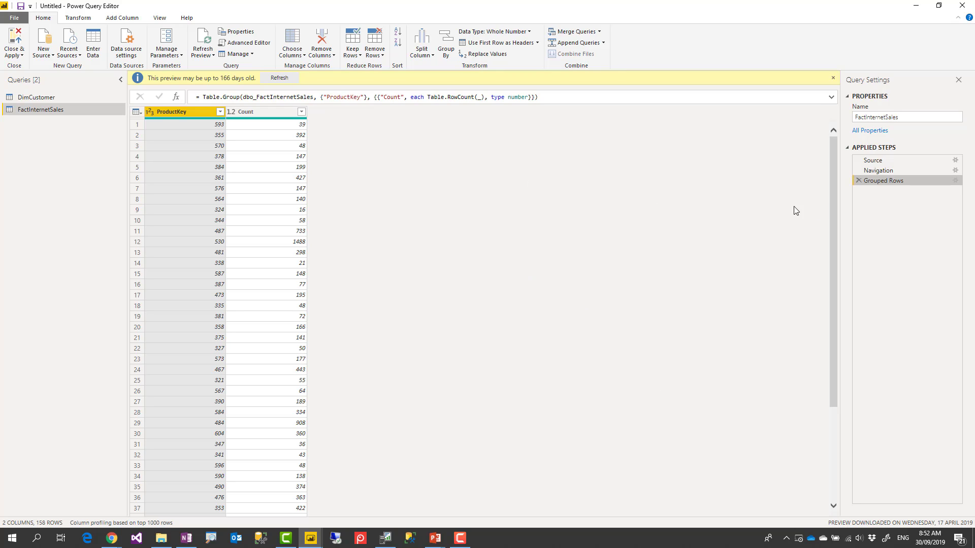
click(859, 182)
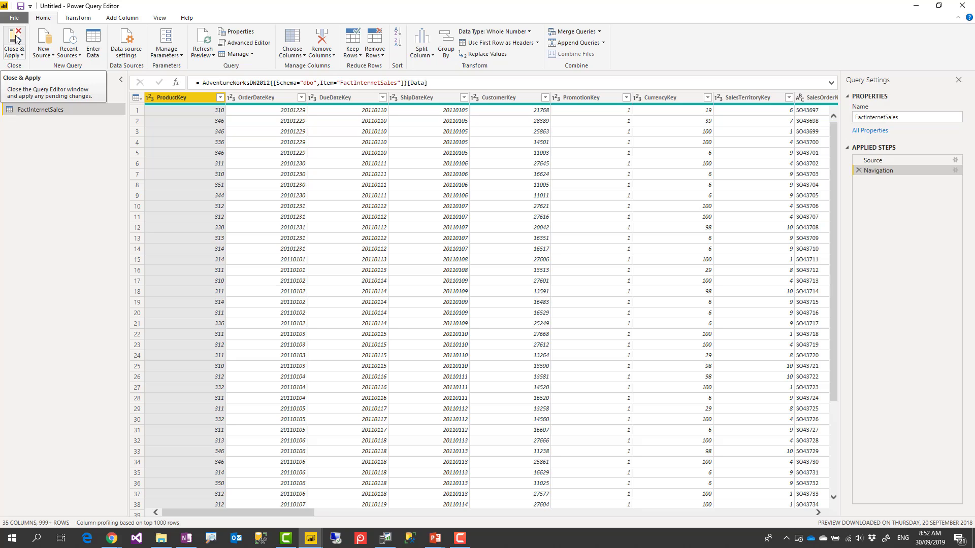
click(16, 39)
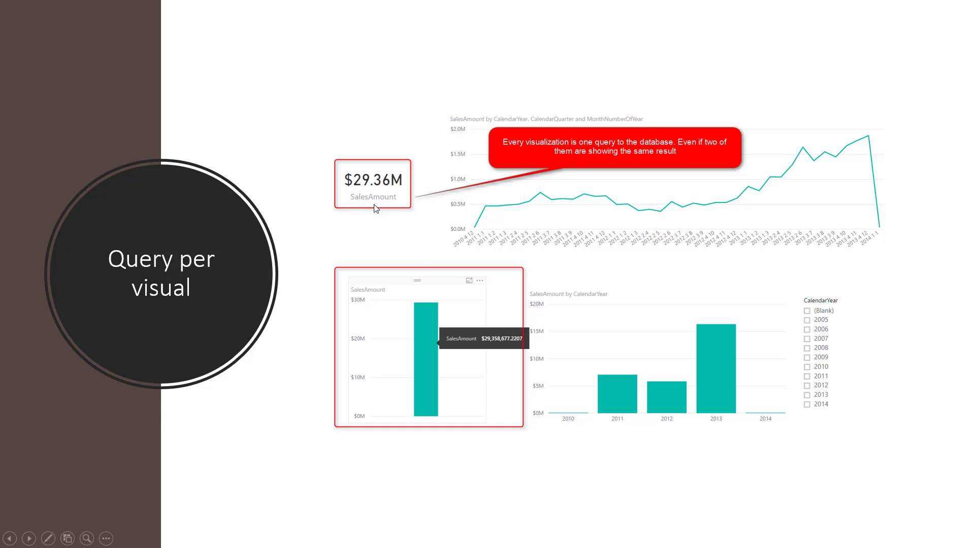
- Step back one slide, then forward past Query per visual to Performance Tuning for Data Sources
key(Left)
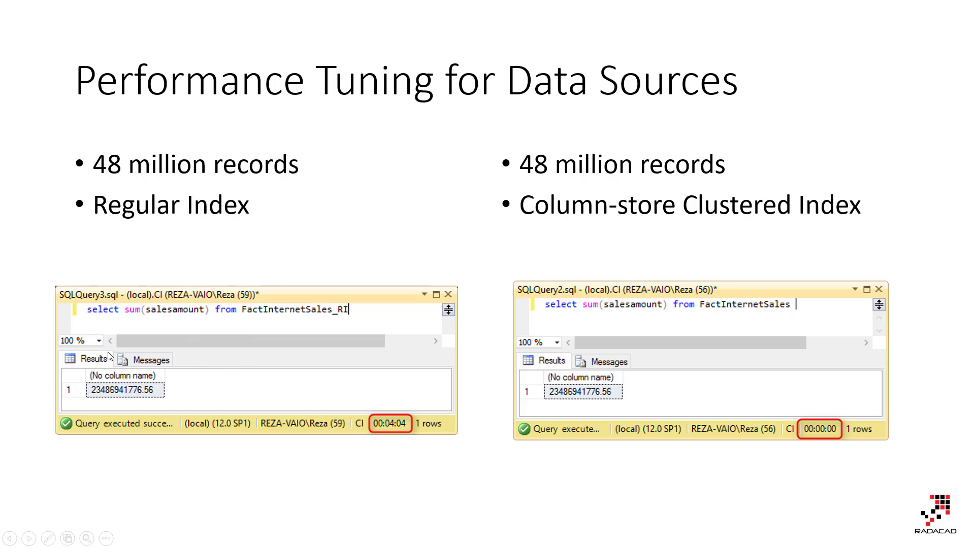
click(100, 401)
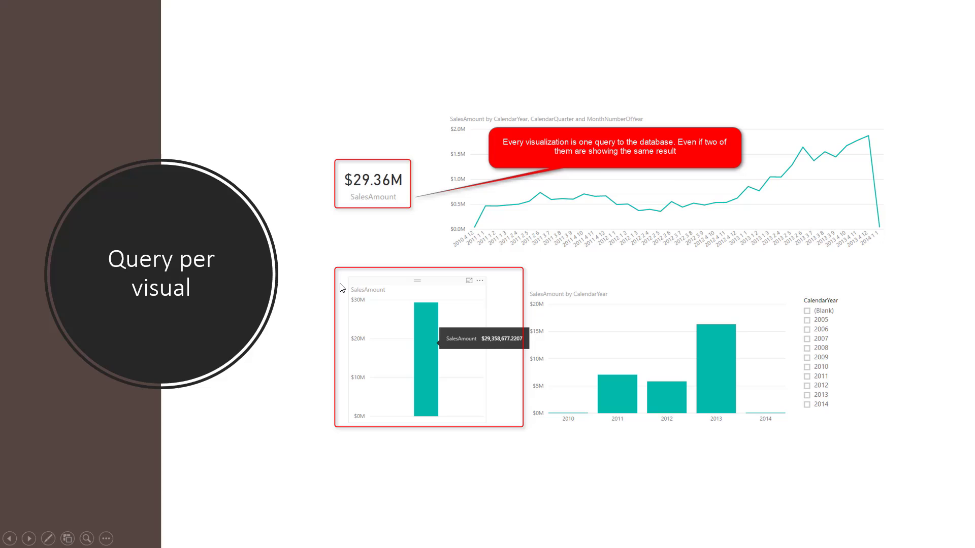
click(341, 244)
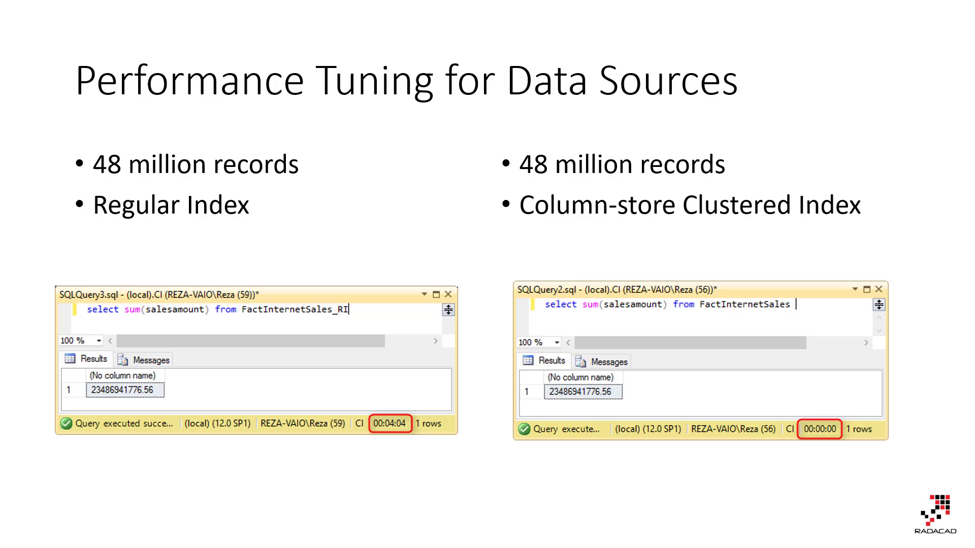
- Advance the slideshow to the Query Reduction slide
click(434, 187)
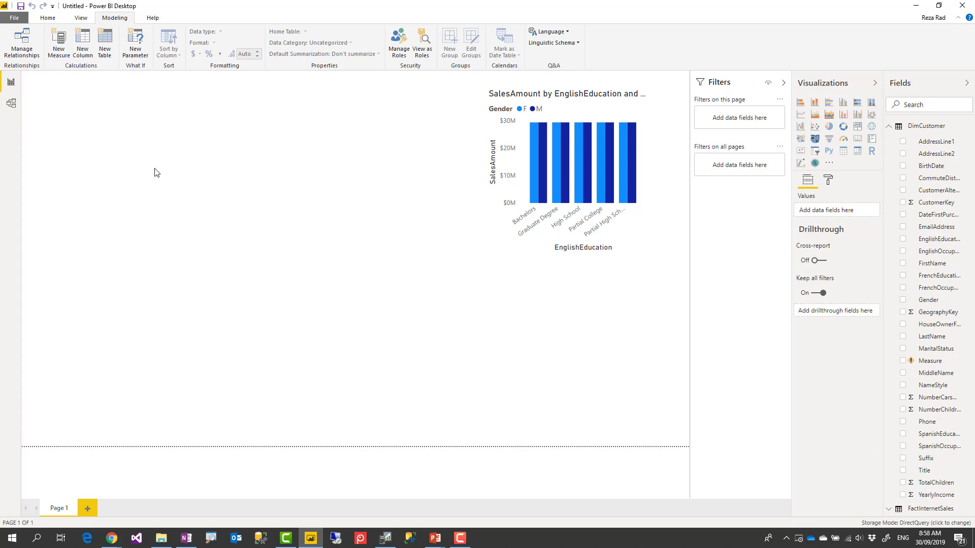
- In Options > Query reduction, add Apply buttons for slicers and basic filters, keeping cross highlighting enabled
click(14, 18)
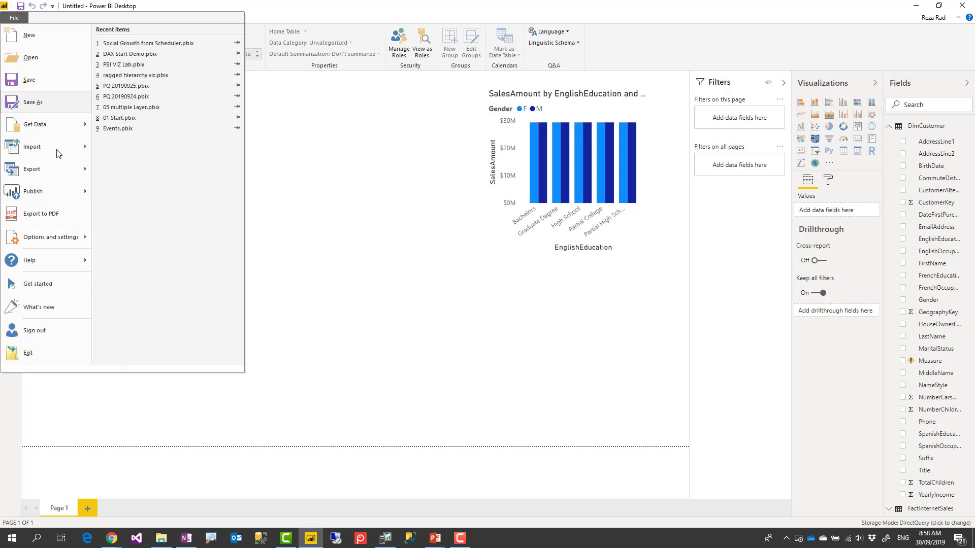
mouse_move(56, 239)
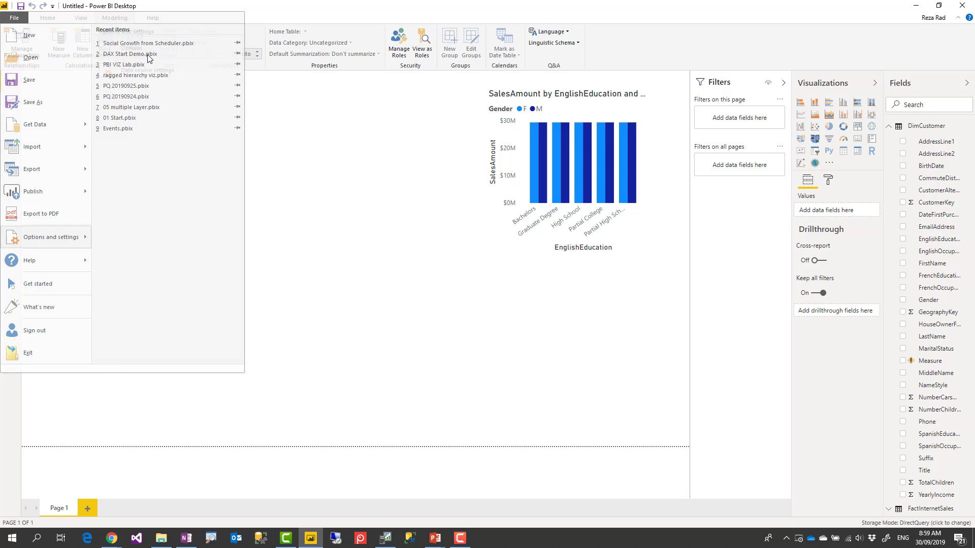
key(Escape)
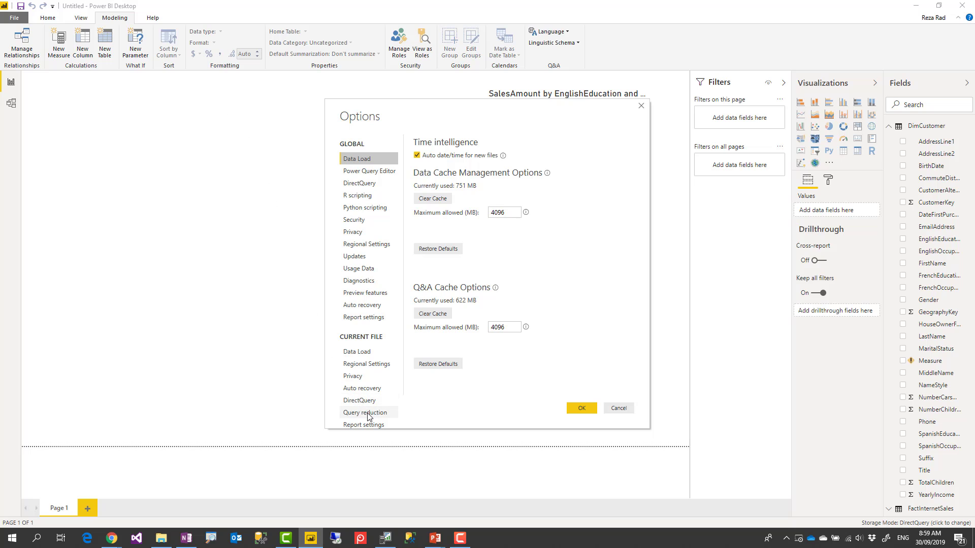
click(367, 414)
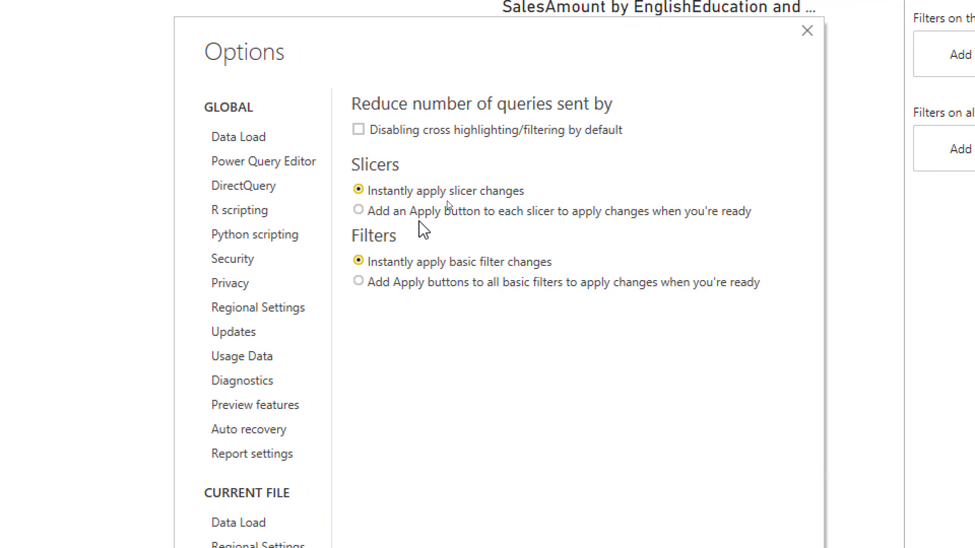
click(375, 216)
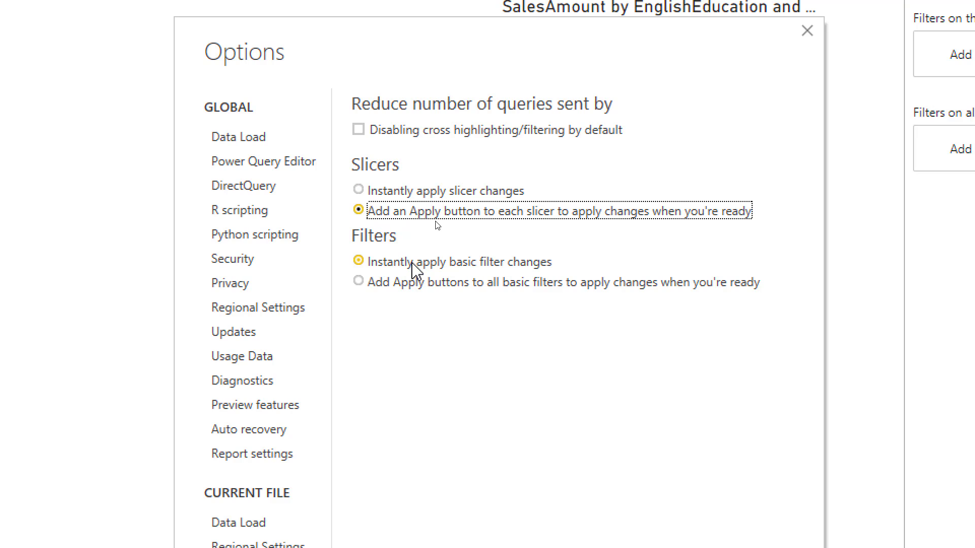
click(404, 284)
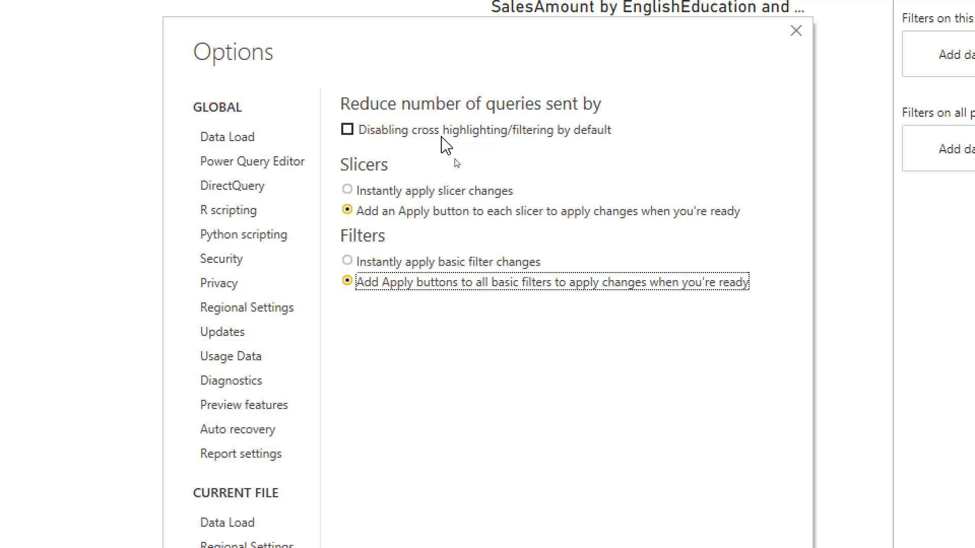
click(404, 136)
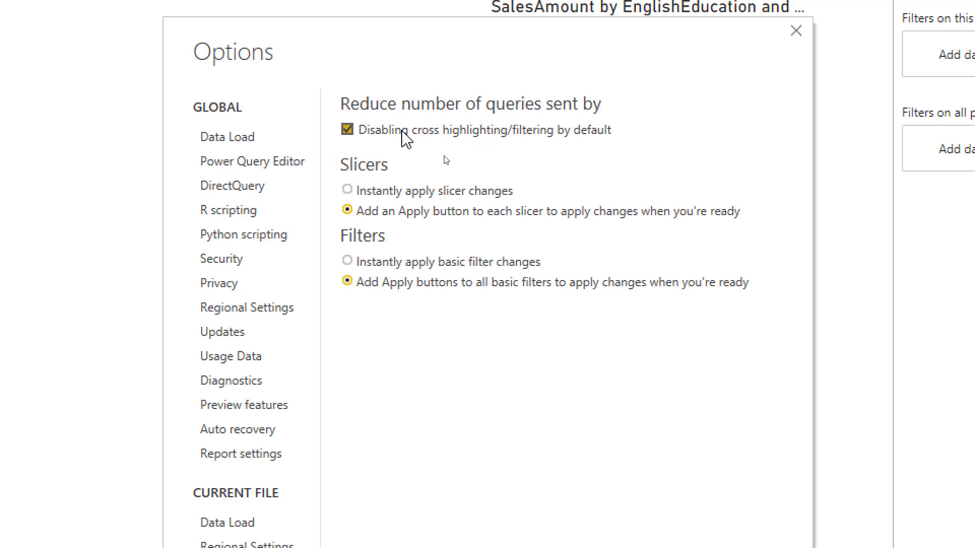
click(401, 130)
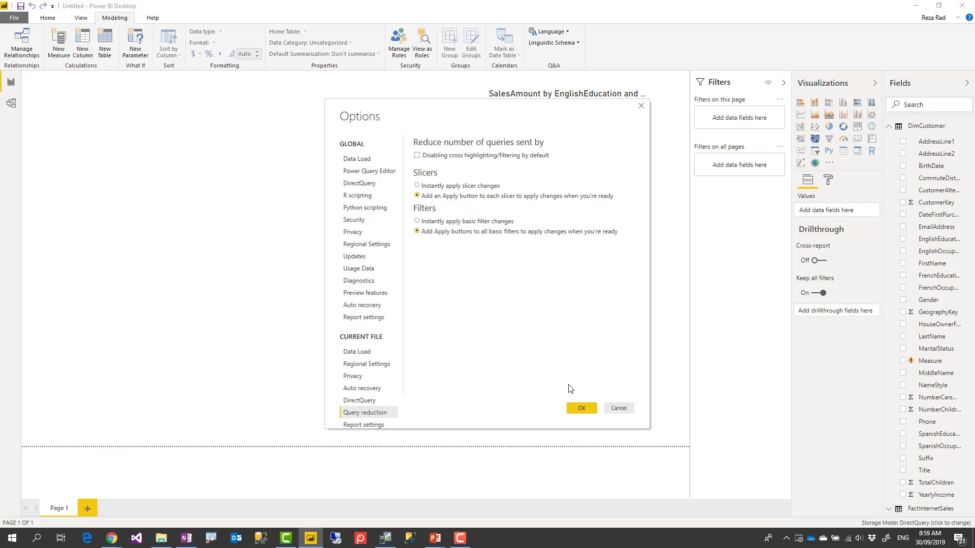
- Cancel the Options dialog so the query reduction changes are not kept
click(618, 408)
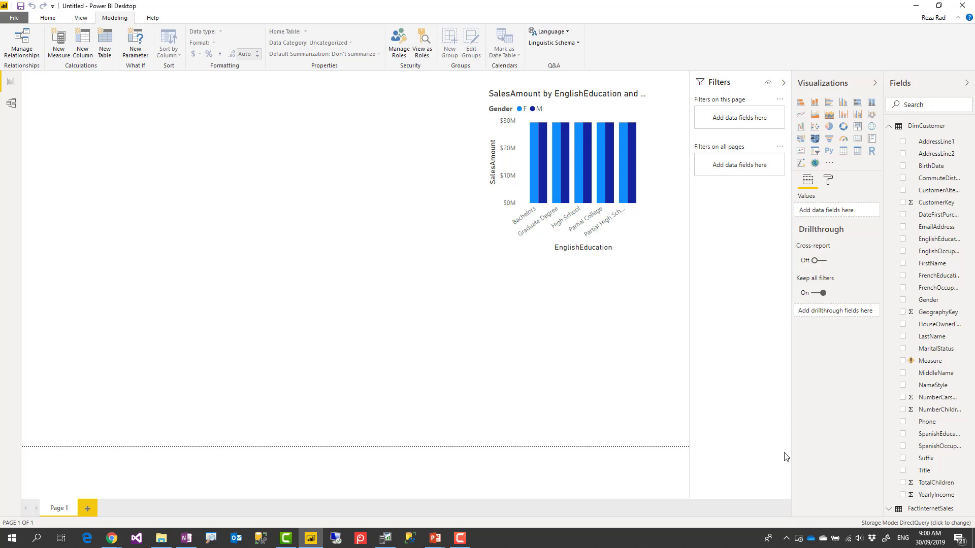
- Move the SalesAmount by EnglishEducation and Gender chart left and enlarge it
drag(603, 149, 424, 175)
drag(467, 279, 559, 337)
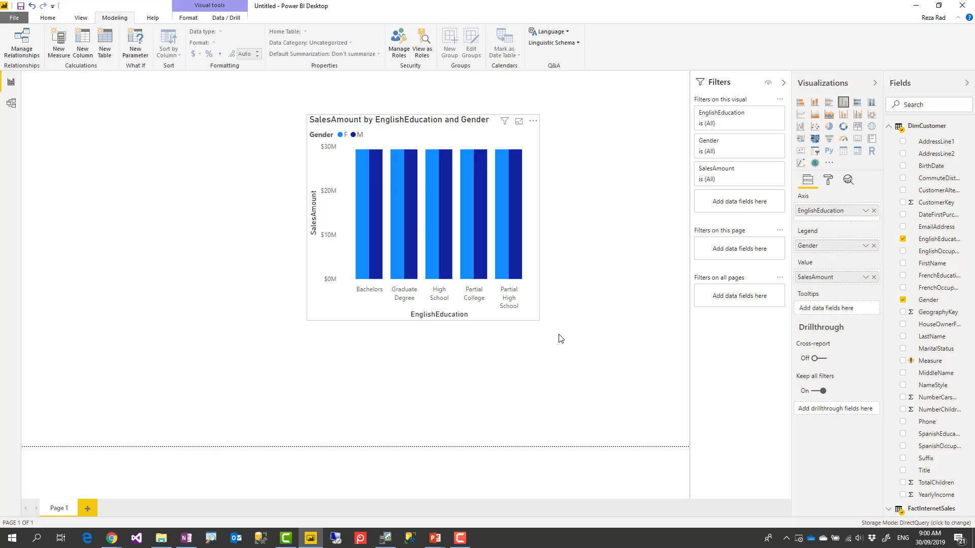
click(595, 272)
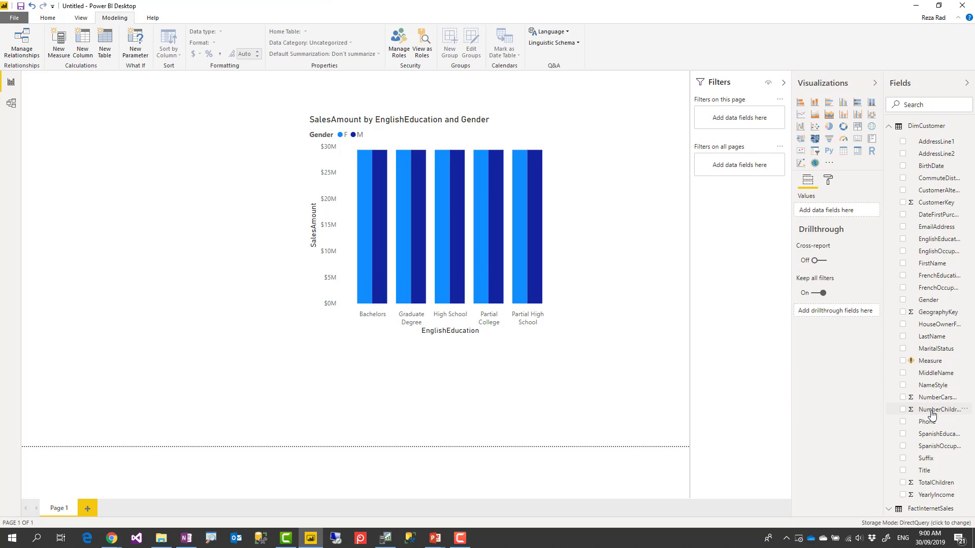
- Add a total SalesAmount column chart from FactInternetSales at the canvas's left
click(888, 512)
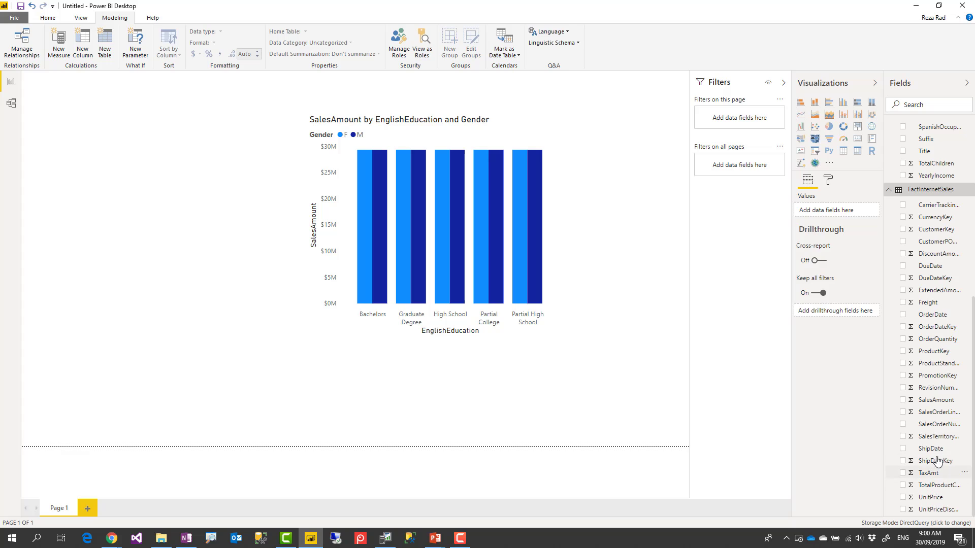
drag(918, 401, 150, 256)
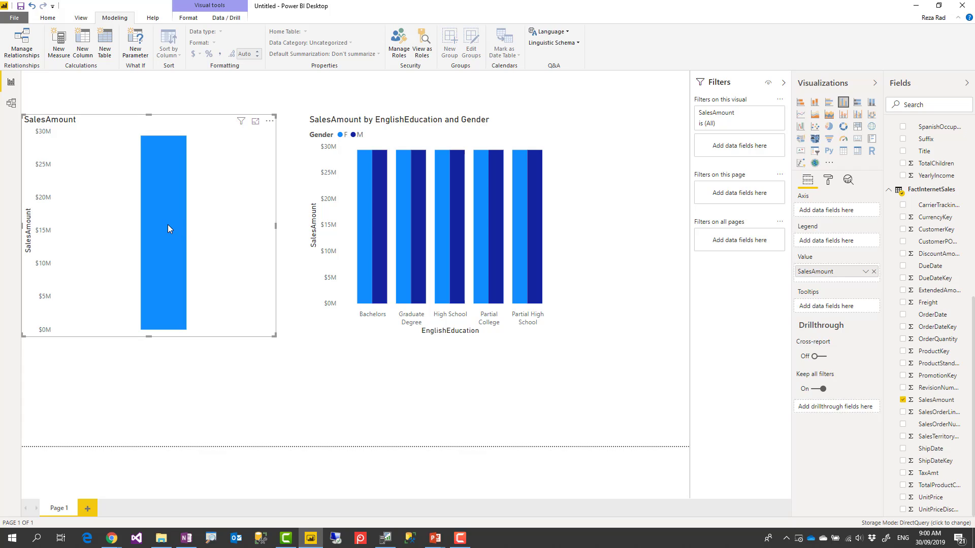
mouse_move(167, 225)
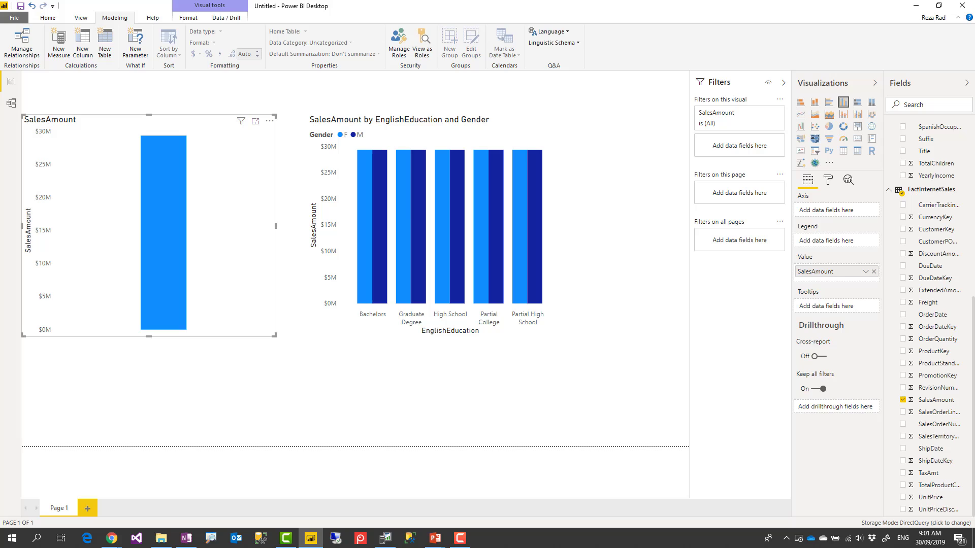
- Switch from Power BI Desktop to the PowerPoint presentation with Alt+Tab
key(alt+Tab)
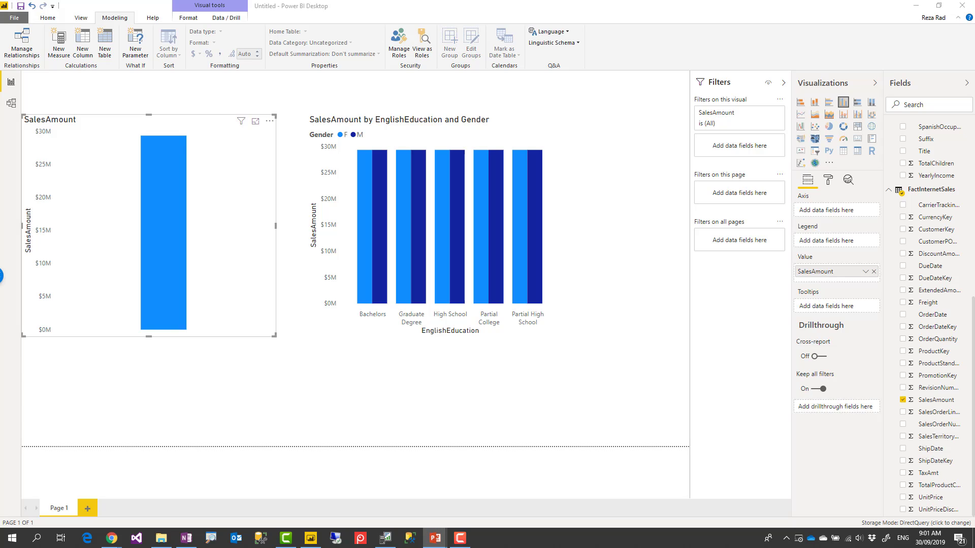